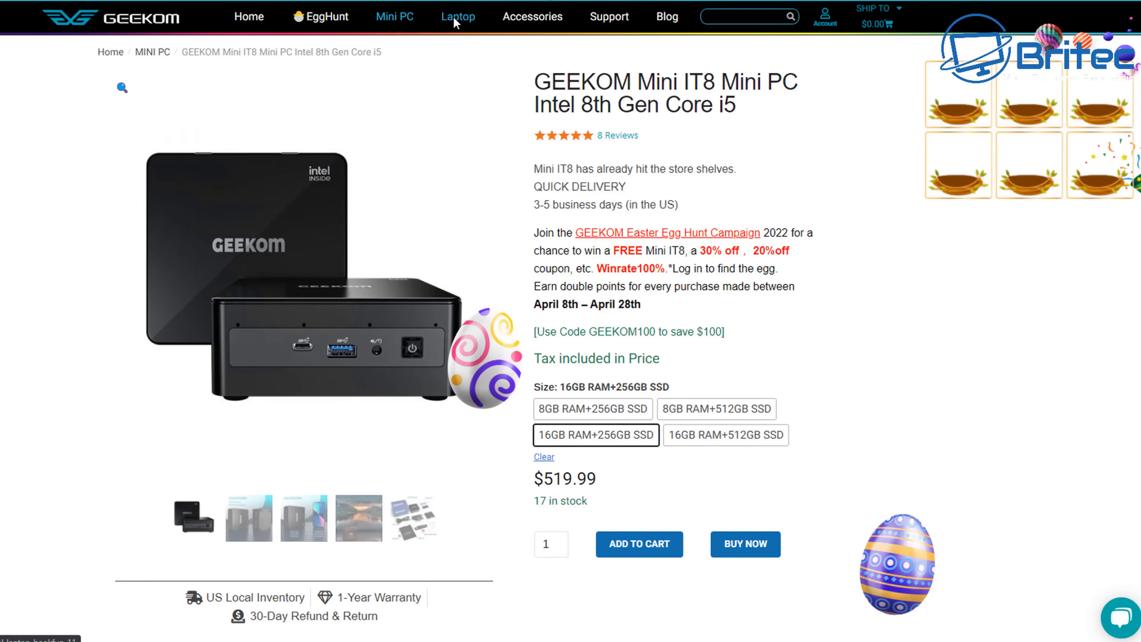
# Browse the GEEKOM store's laptop, accessories and EggHunt pages.
pyautogui.click(456, 20)
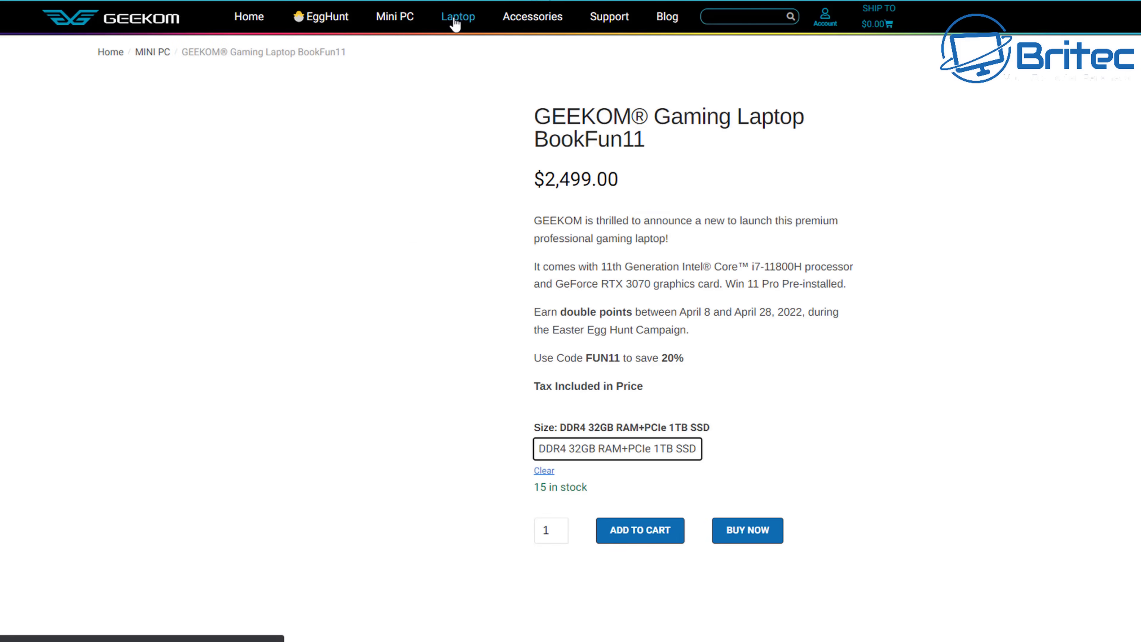
pyautogui.click(519, 23)
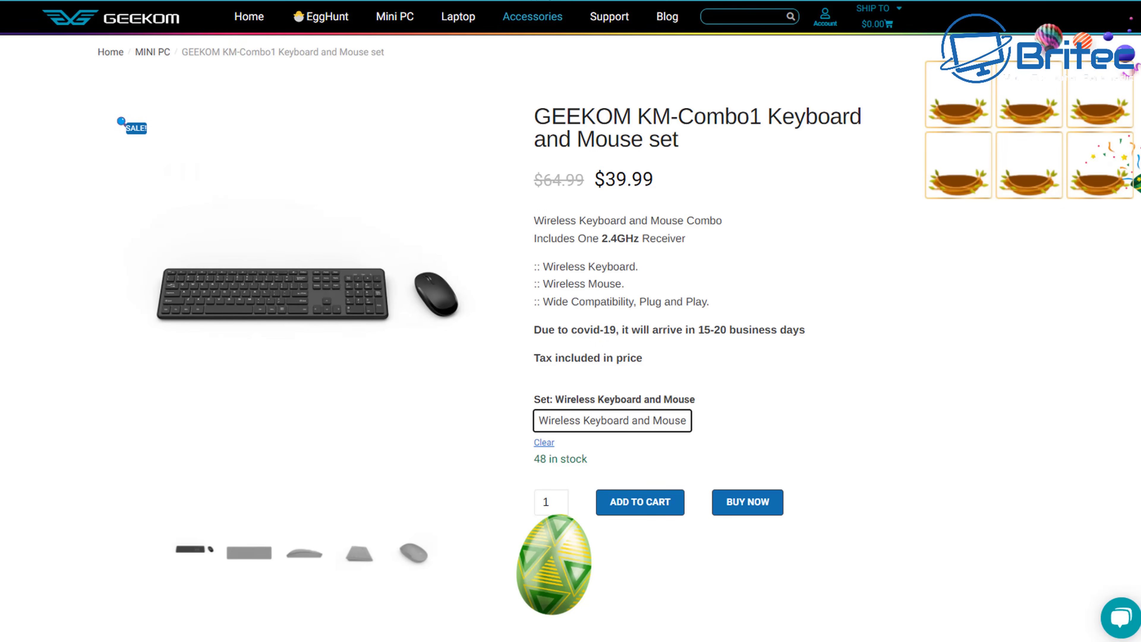
pyautogui.click(334, 22)
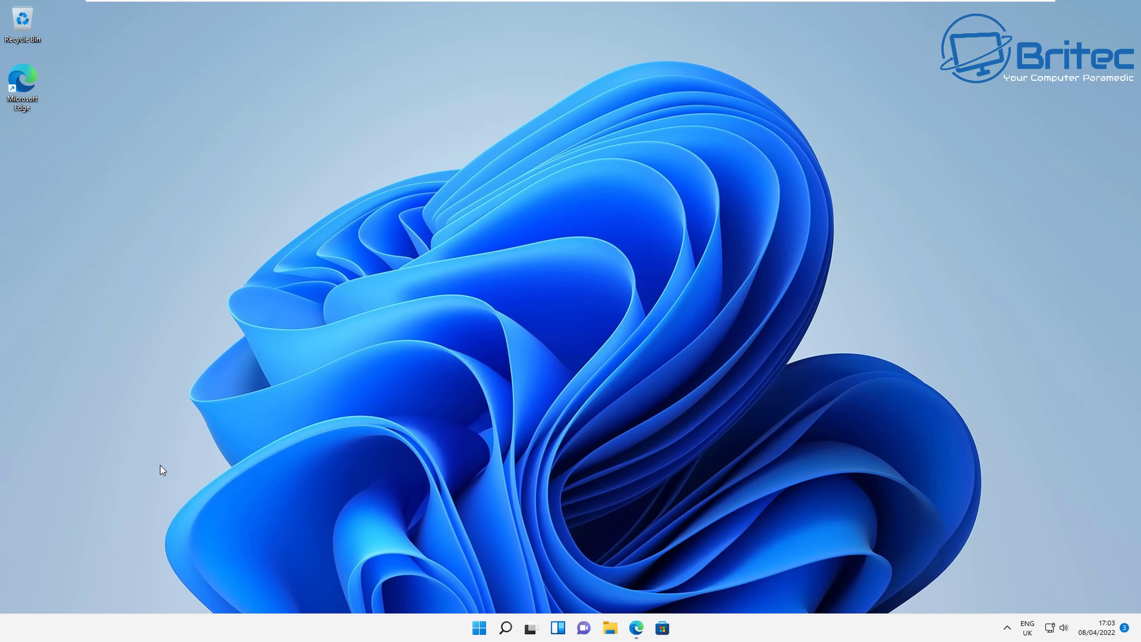
# Check the Windows activation state in the system settings and close Settings.
pyautogui.click(477, 628)
pyautogui.click(717, 285)
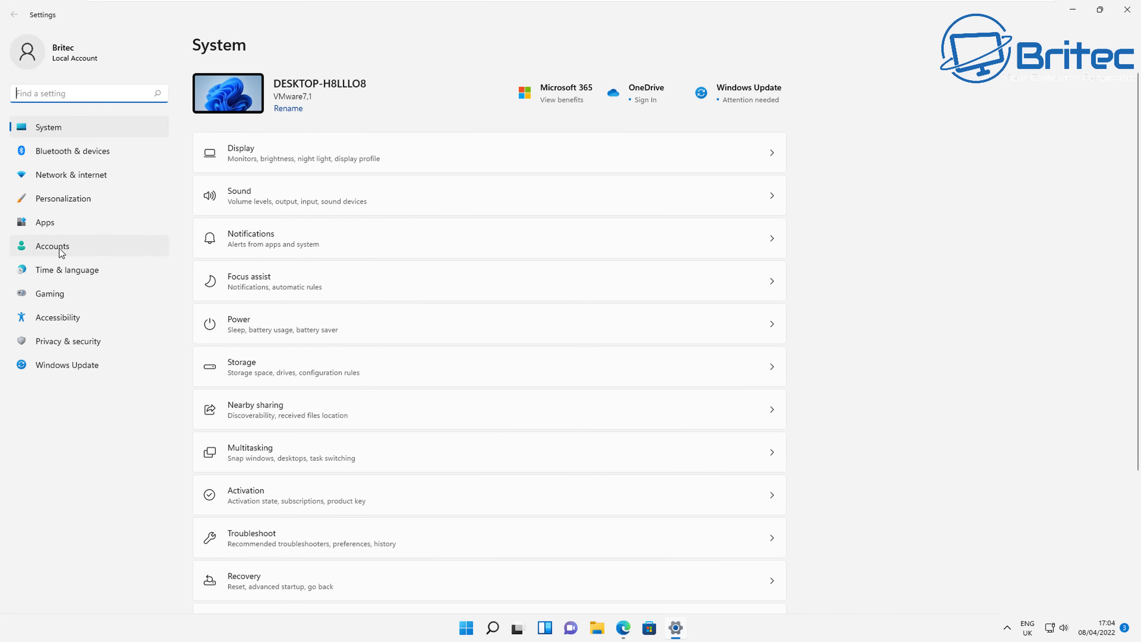
pyautogui.click(310, 495)
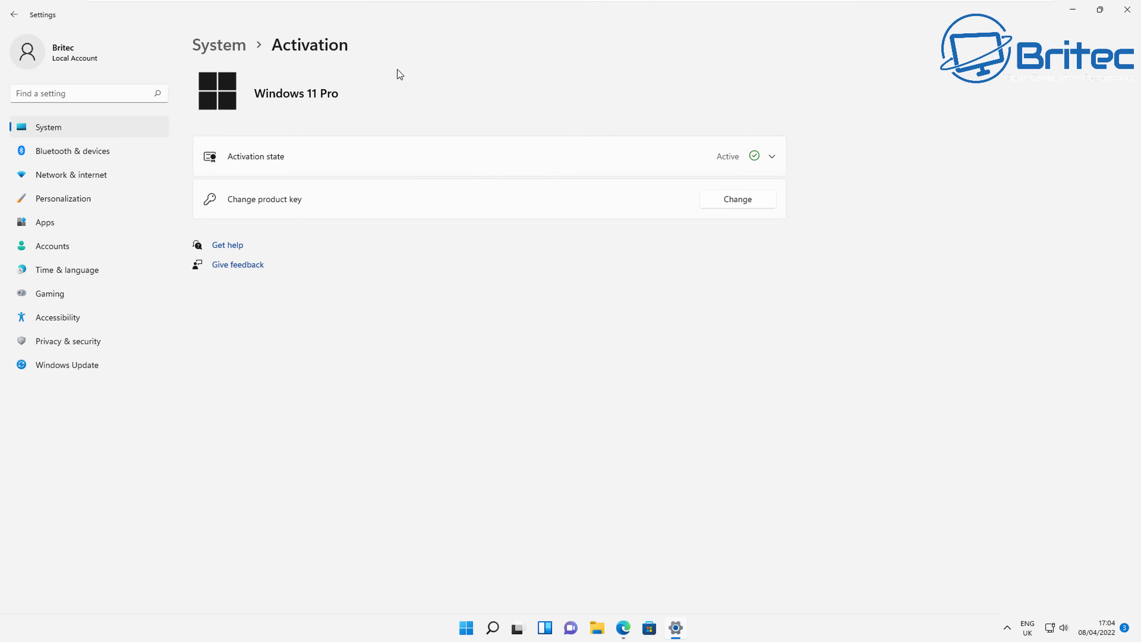
pyautogui.click(1127, 9)
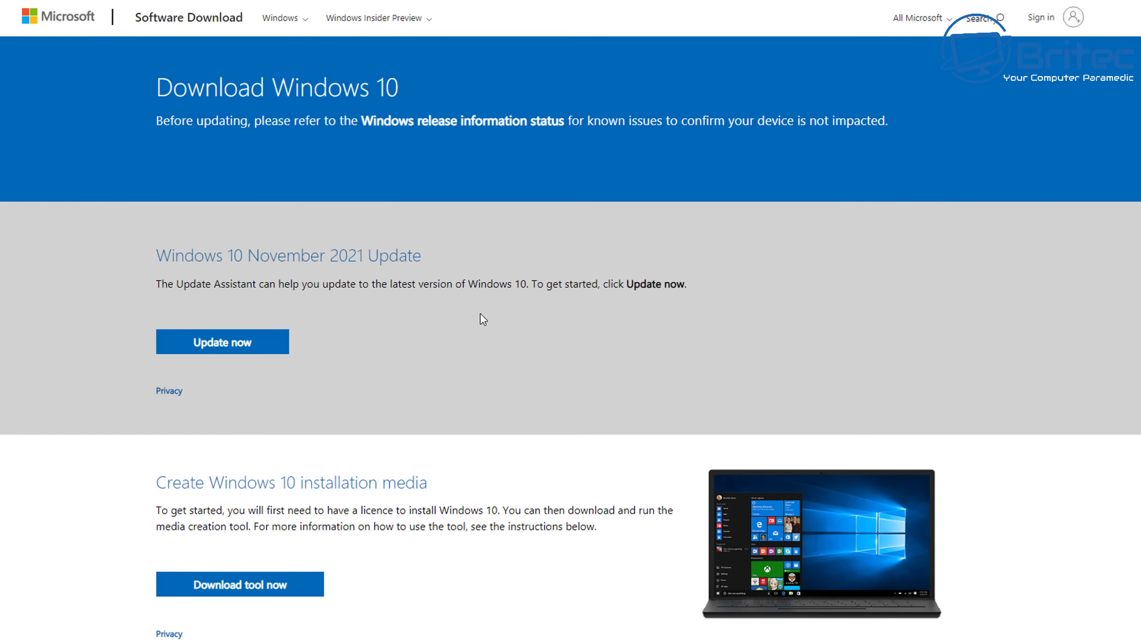
# Download the Windows 10 media creation tool from Microsoft's software download page.
pyautogui.scroll(-10, 479, 314)
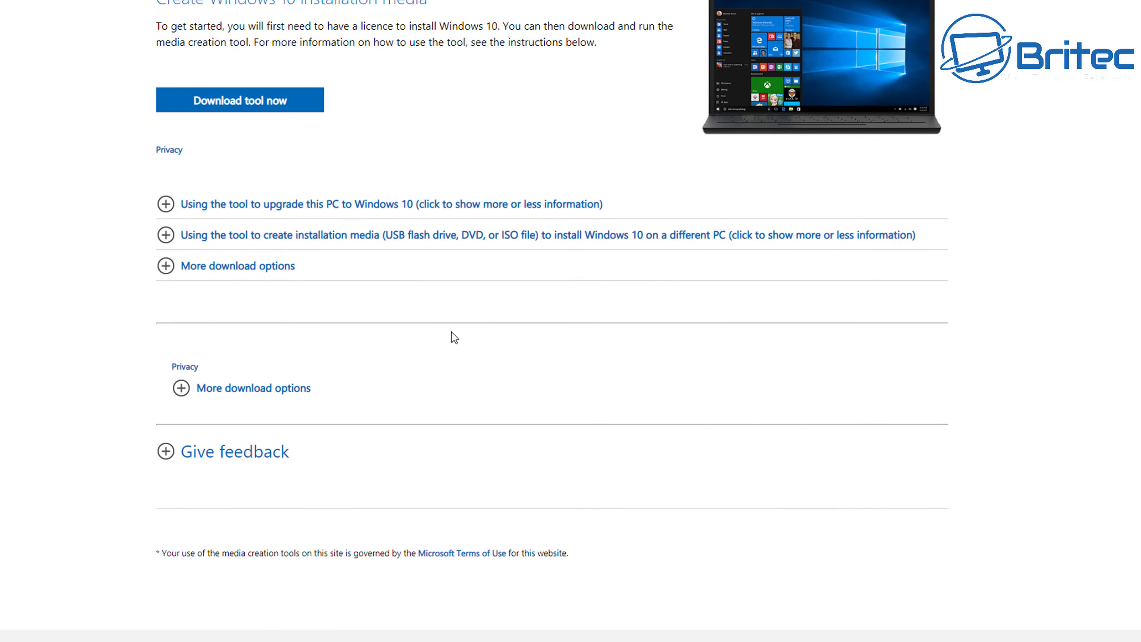
pyautogui.scroll(2, 453, 337)
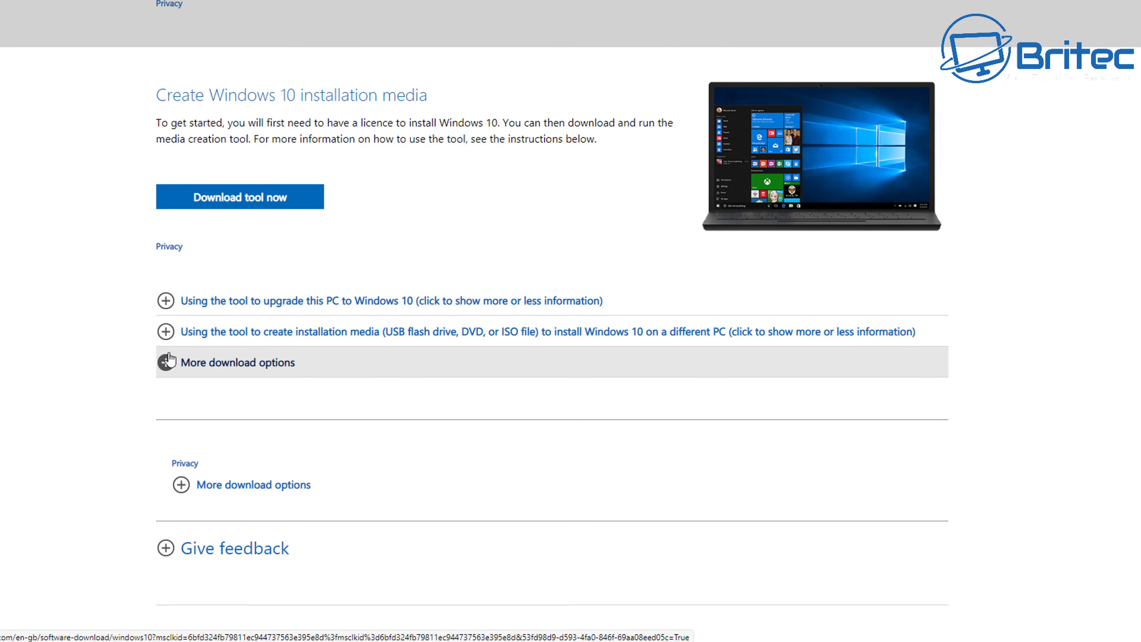
pyautogui.click(197, 205)
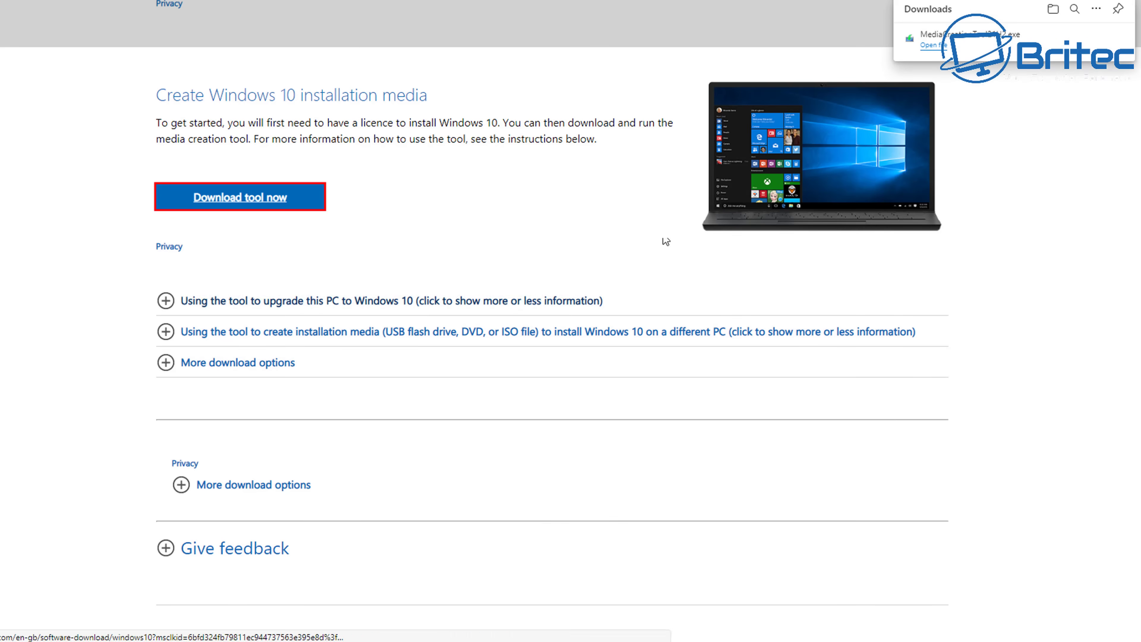
# Run the downloaded media creation tool with permission to make changes and accept its license terms.
pyautogui.click(943, 45)
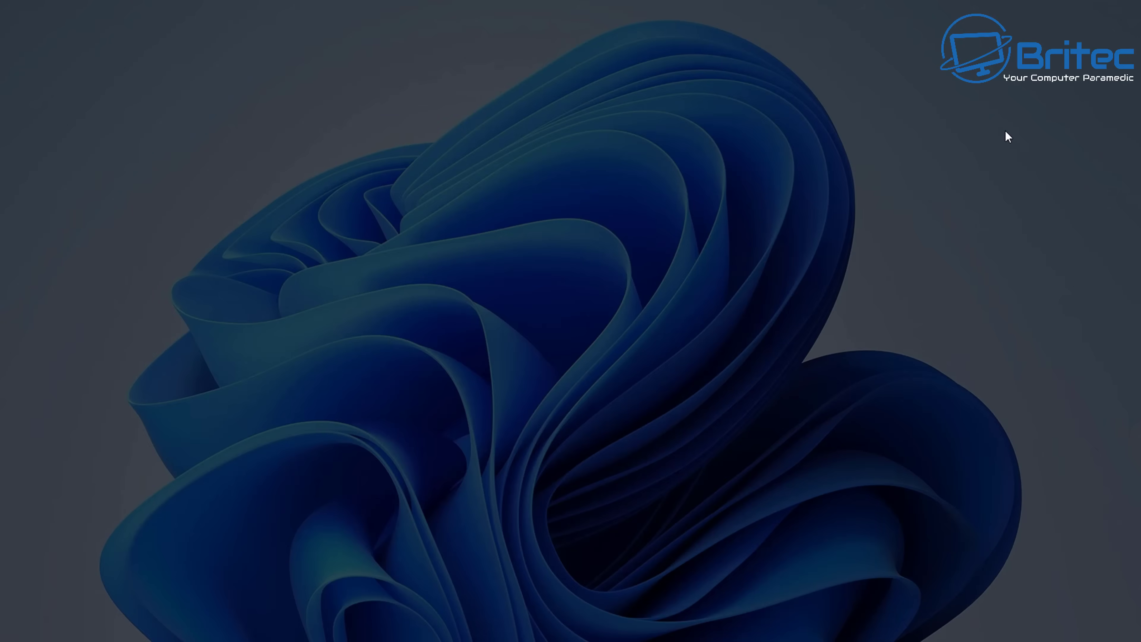
pyautogui.click(467, 411)
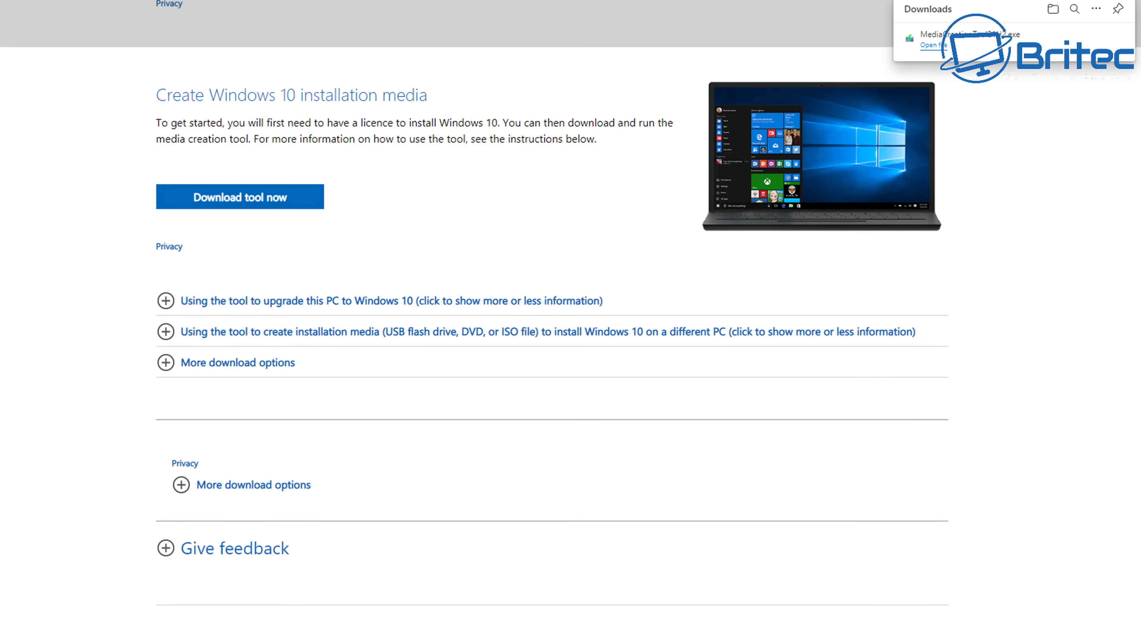
pyautogui.click(934, 45)
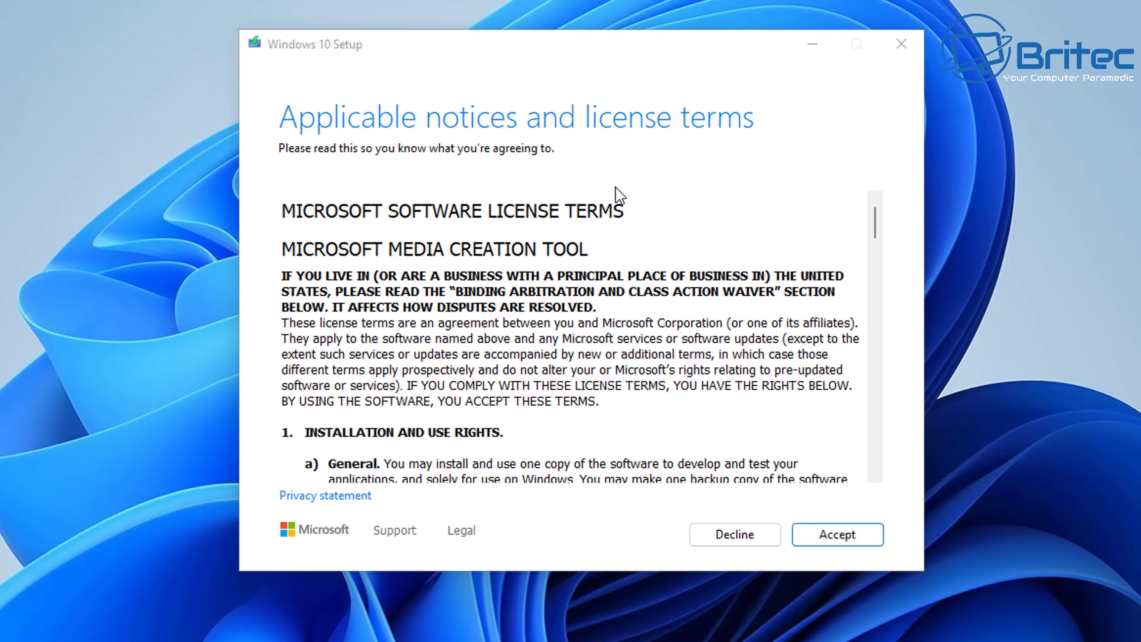
pyautogui.click(838, 534)
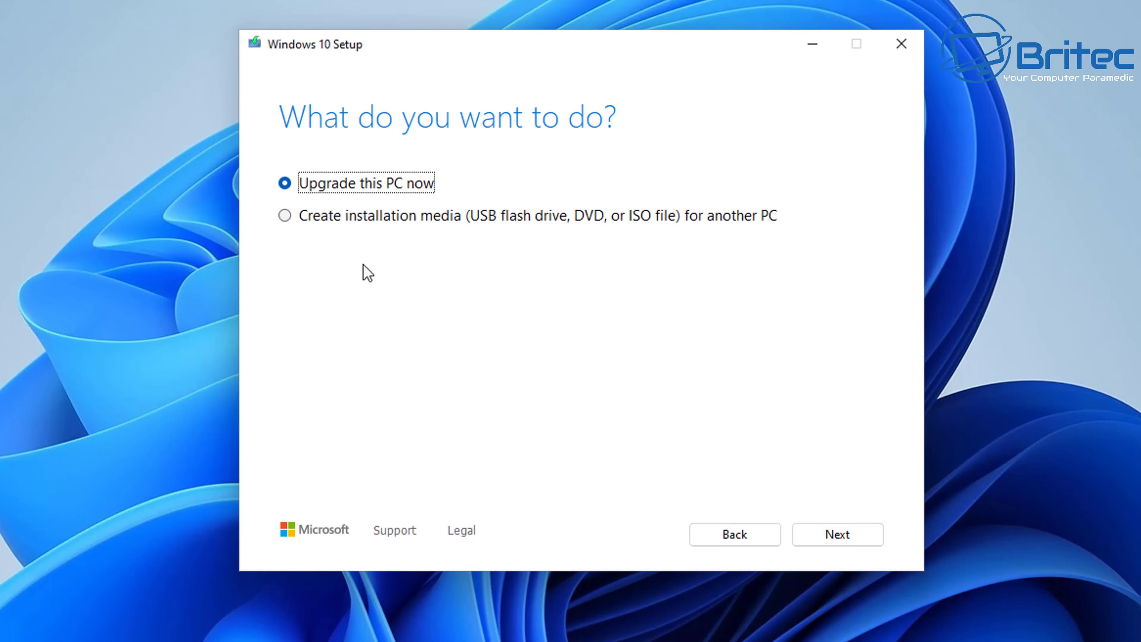
# Choose to create installation media for another PC, with recommended options off and English (United States), Windows 10, 64-bit (x64) selected.
pyautogui.click(290, 220)
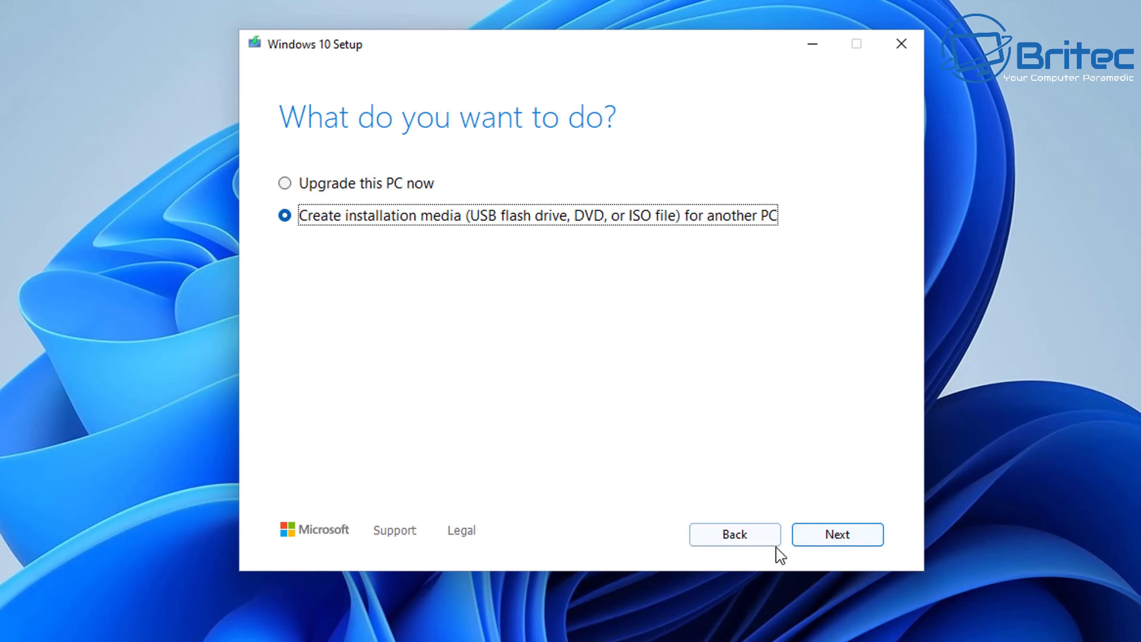
pyautogui.click(844, 539)
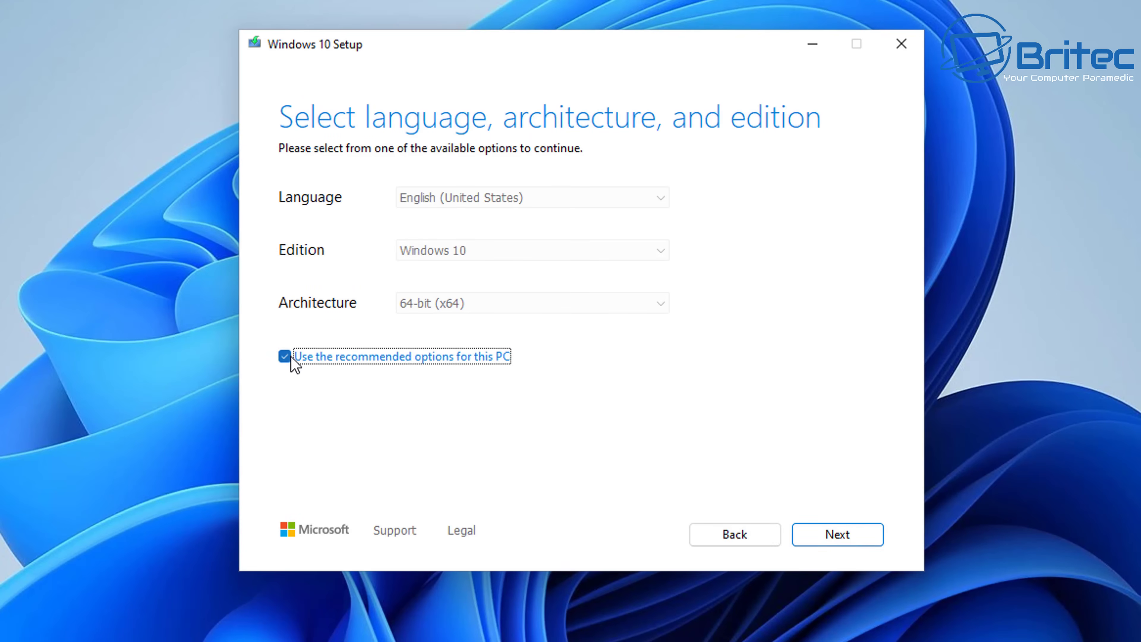
pyautogui.click(290, 355)
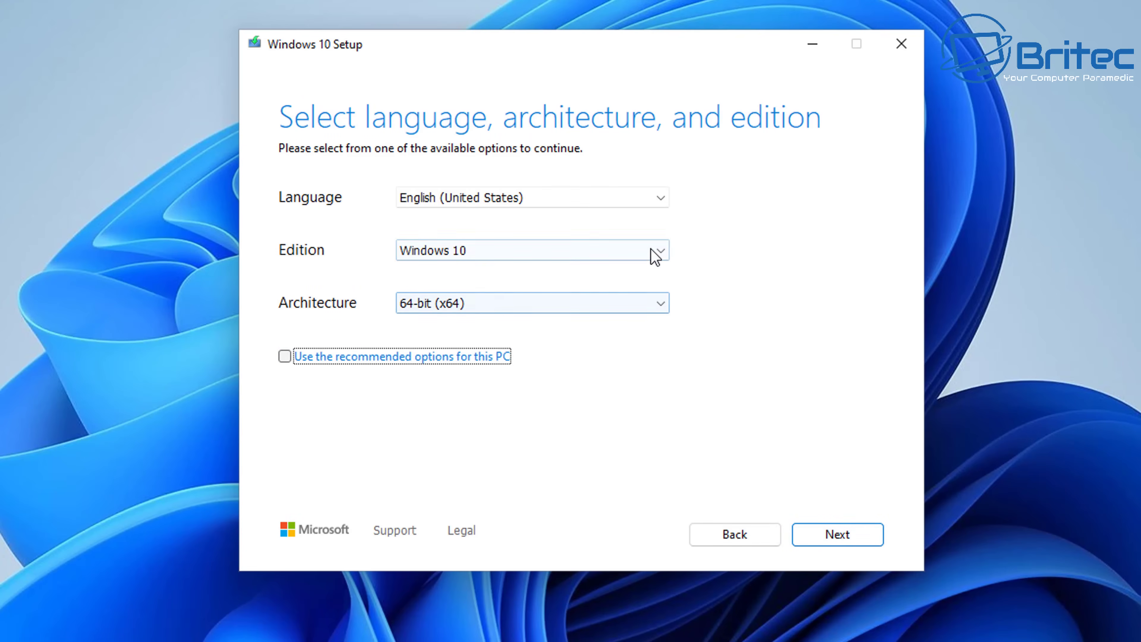
pyautogui.click(839, 537)
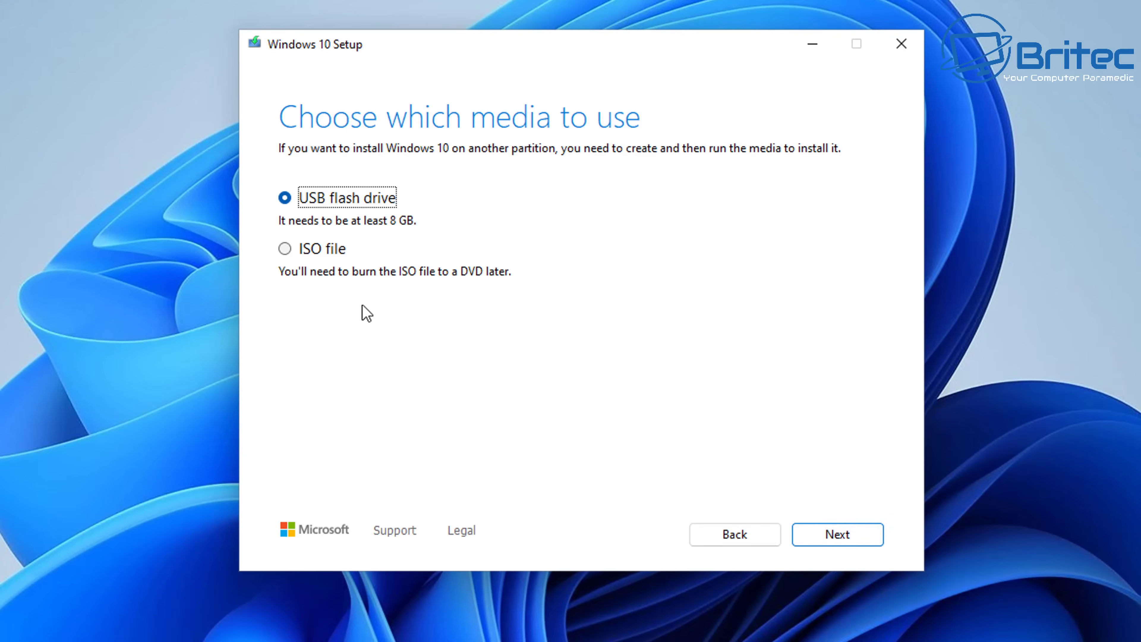
# Create the installation media as an ISO file named Windows on the Desktop and finish the wizard.
pyautogui.click(296, 254)
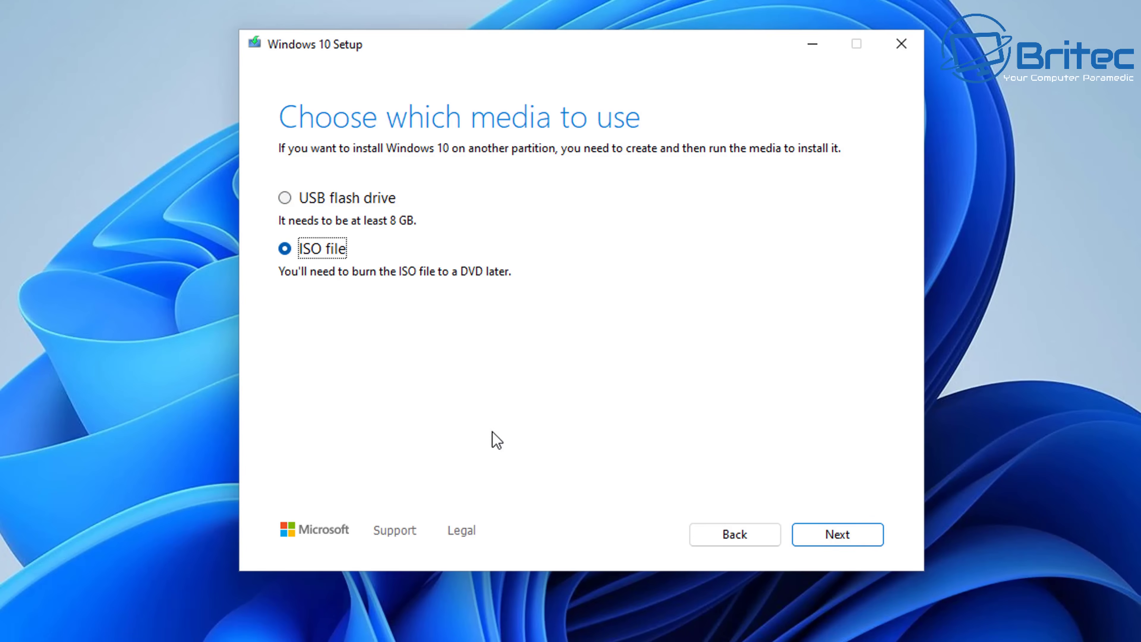
pyautogui.click(840, 542)
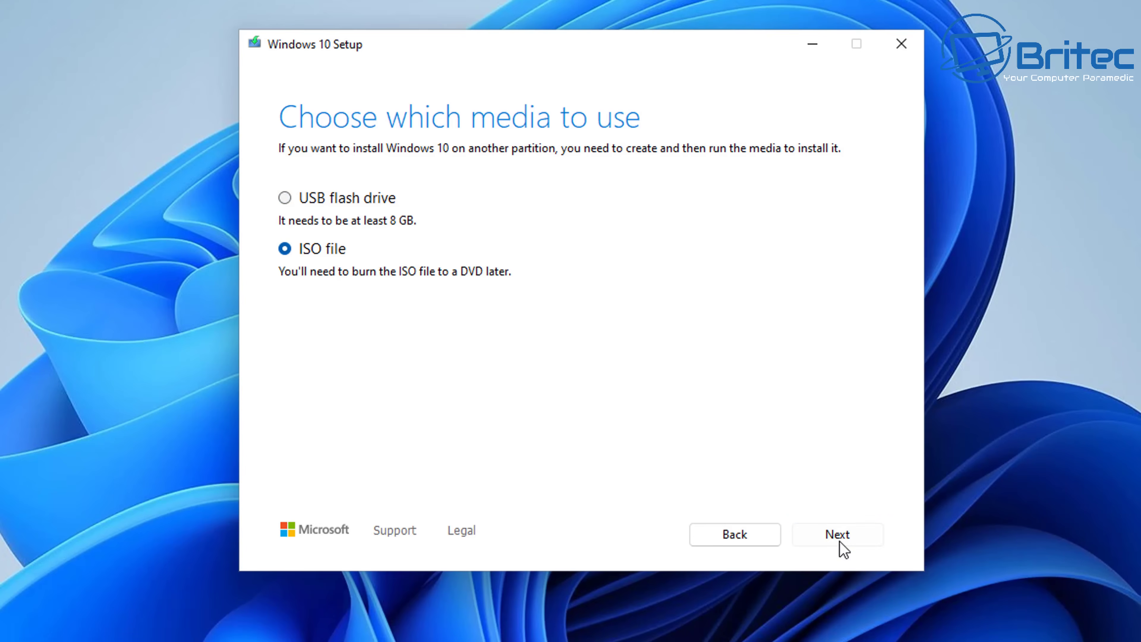
pyautogui.moveTo(800, 98); pyautogui.dragTo(700, 64)
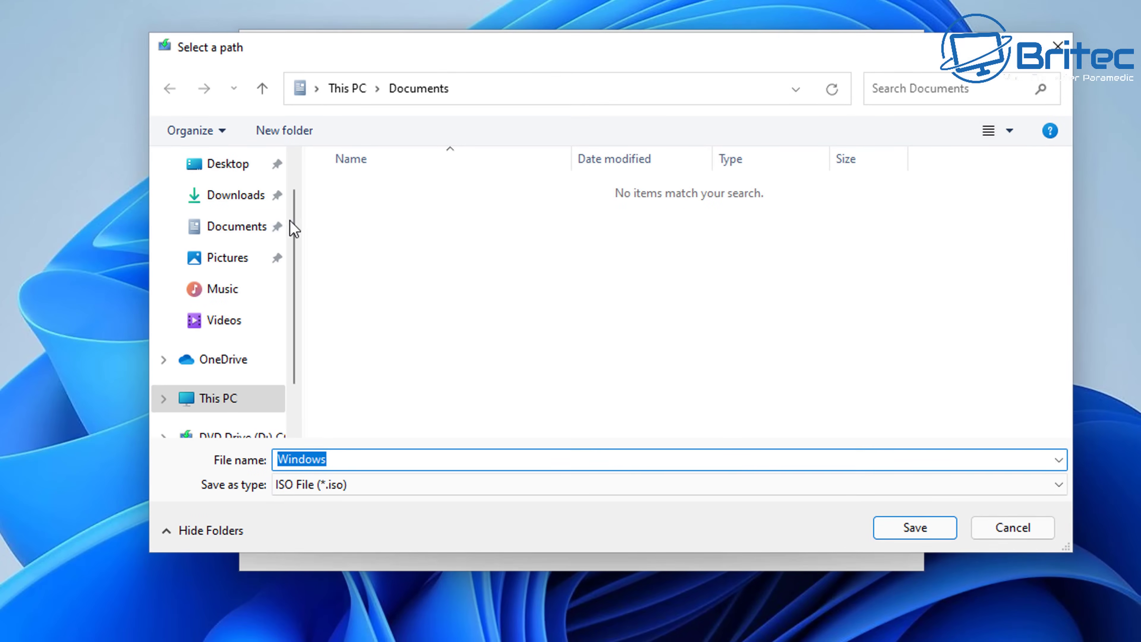
pyautogui.click(227, 167)
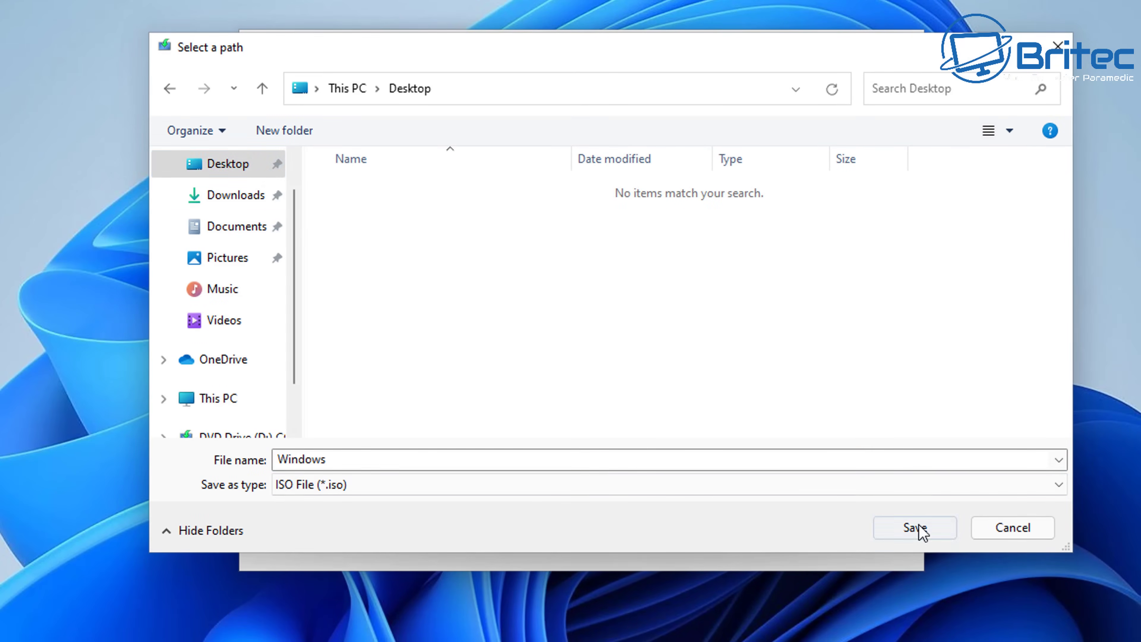
pyautogui.click(919, 526)
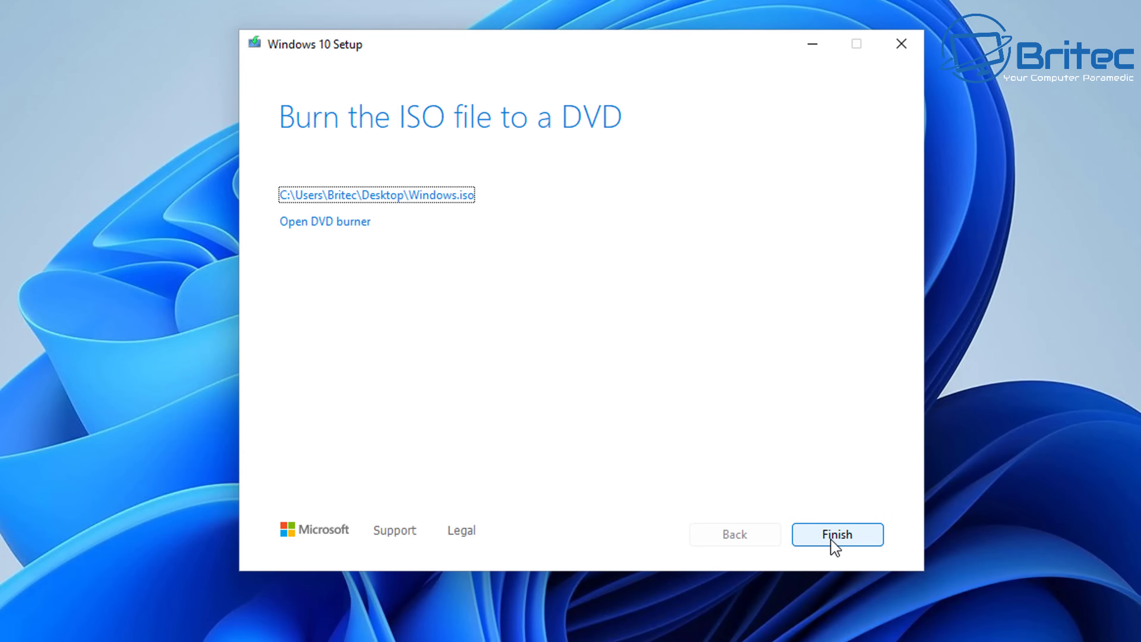
pyautogui.click(839, 543)
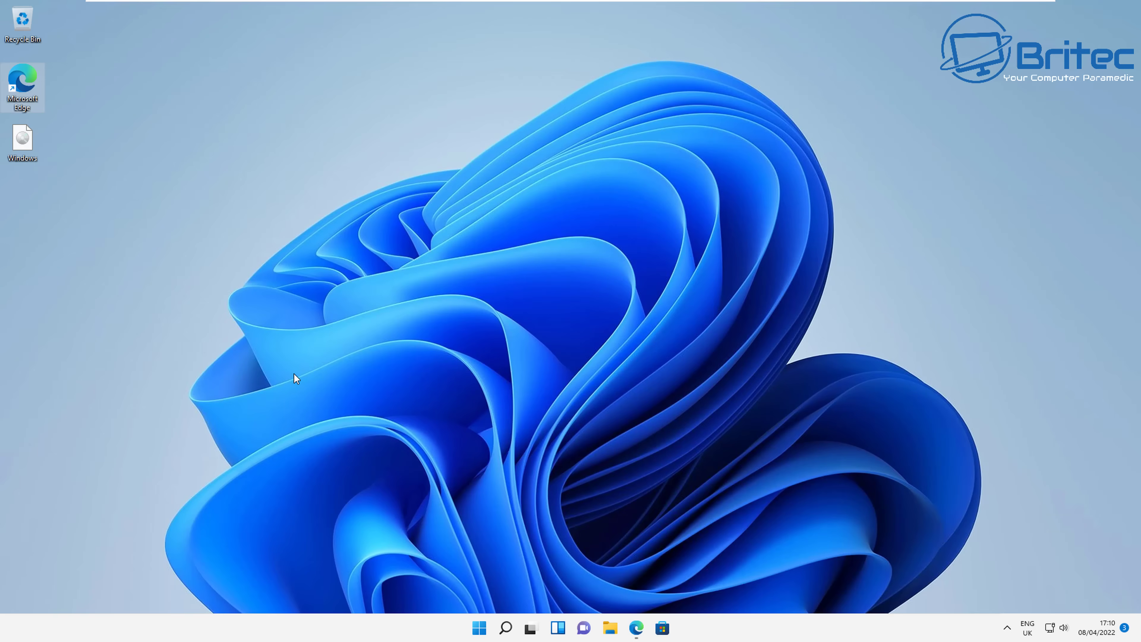
# Move the Windows ISO file to the middle of the desktop and mount it.
pyautogui.moveTo(18, 141); pyautogui.dragTo(334, 275)
pyautogui.moveTo(459, 284); pyautogui.dragTo(567, 266)
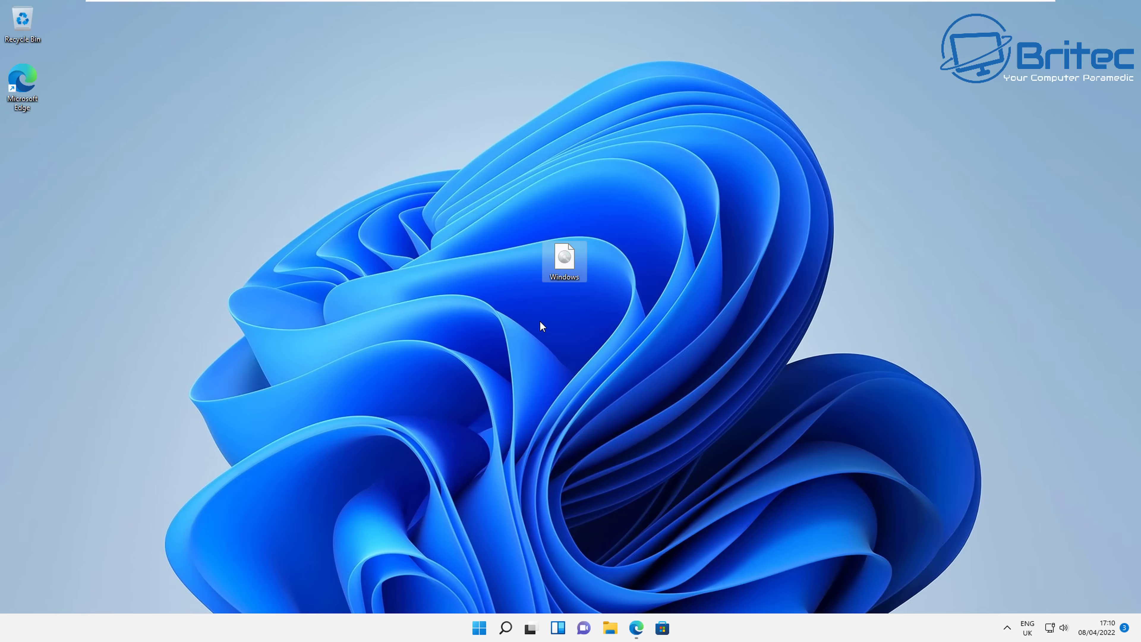
pyautogui.rightClick(569, 258)
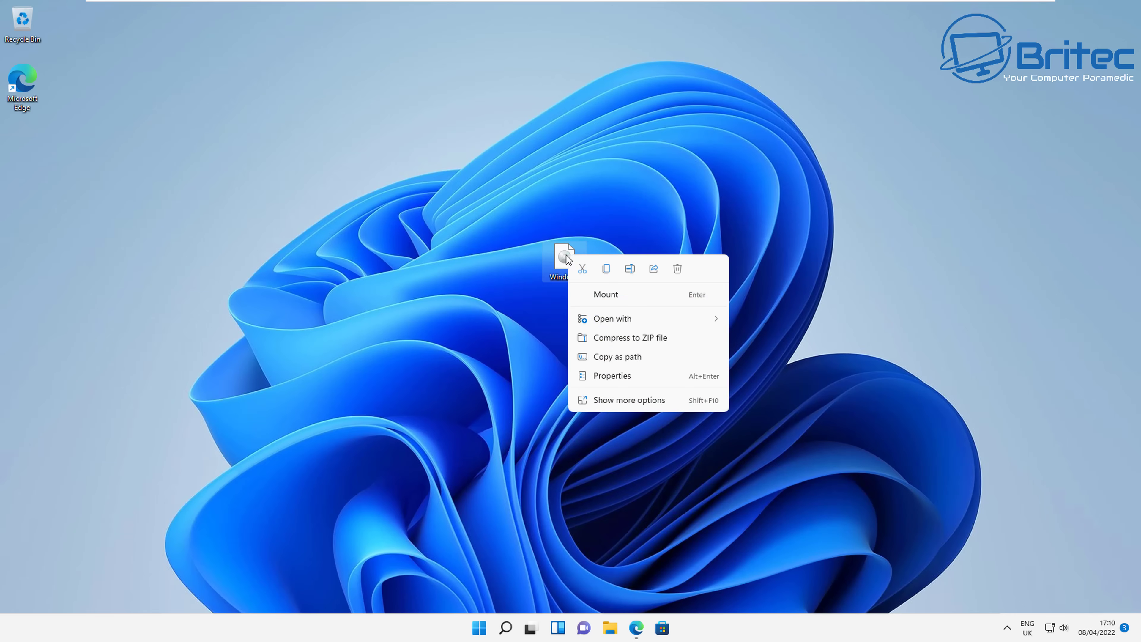
pyautogui.click(610, 296)
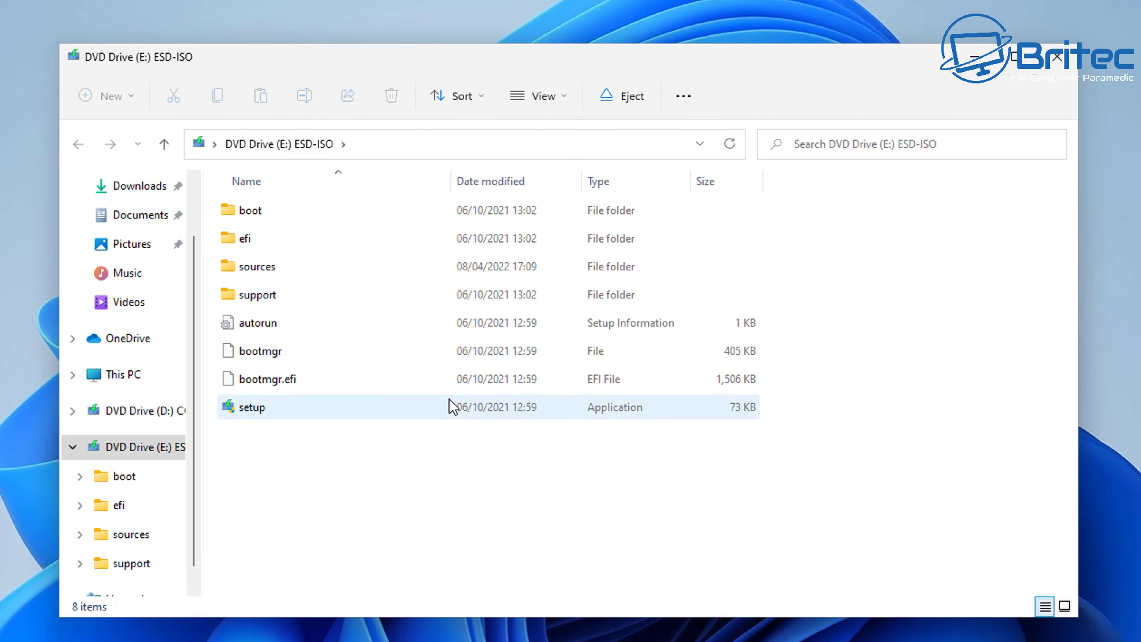
# Run the setup application from the mounted ESD-ISO drive with permission to make changes, and minimise the drive window.
pyautogui.click(261, 409)
pyautogui.doubleClick(264, 413)
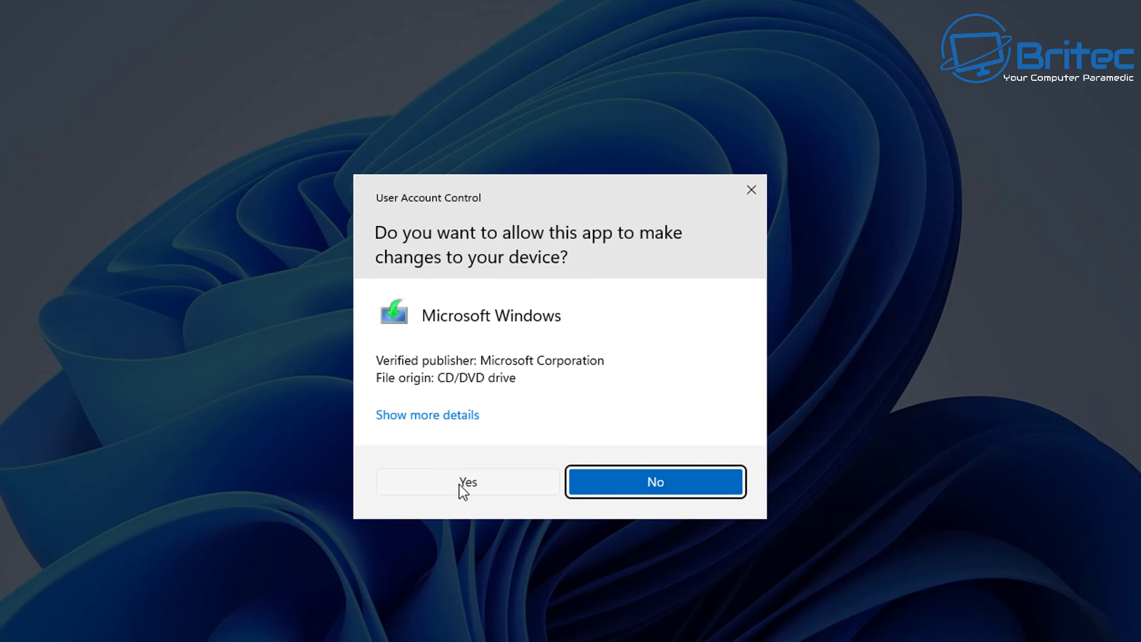
pyautogui.click(461, 486)
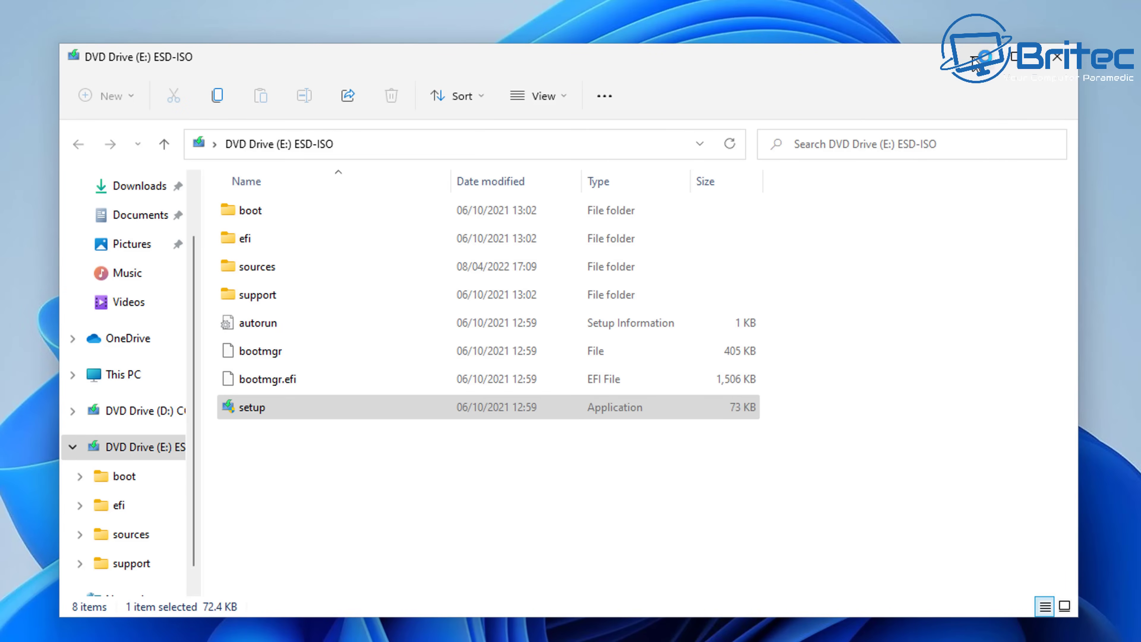
pyautogui.click(973, 58)
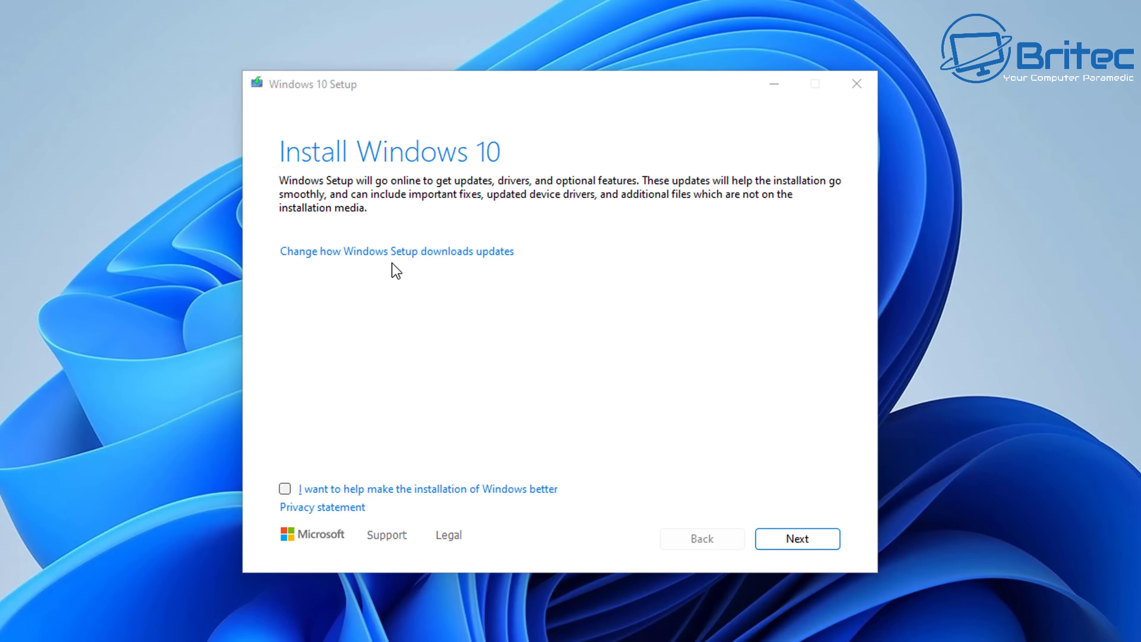
# Open the setup's update download options, try Not right now, and select Download updates, drivers and optional features (recommended).
pyautogui.click(406, 255)
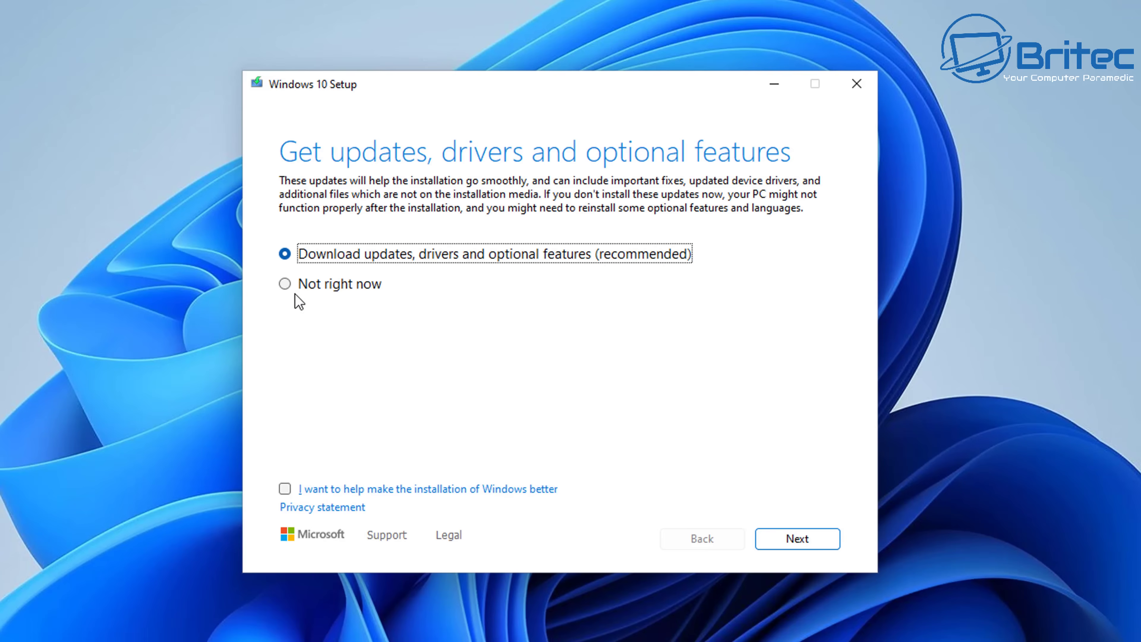
pyautogui.click(287, 290)
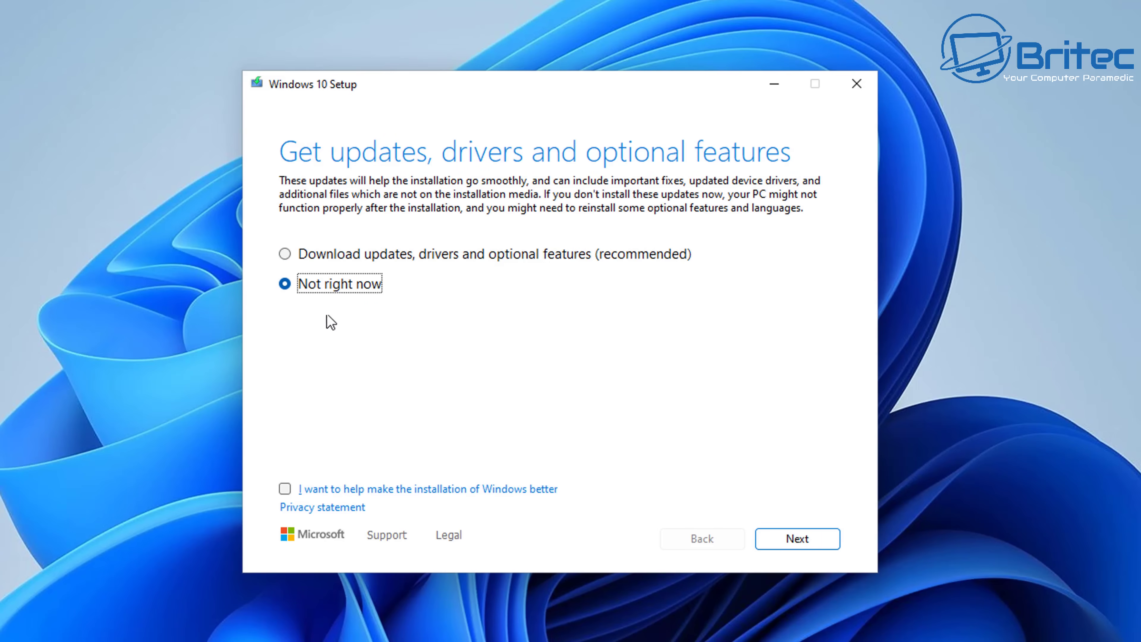
pyautogui.click(299, 257)
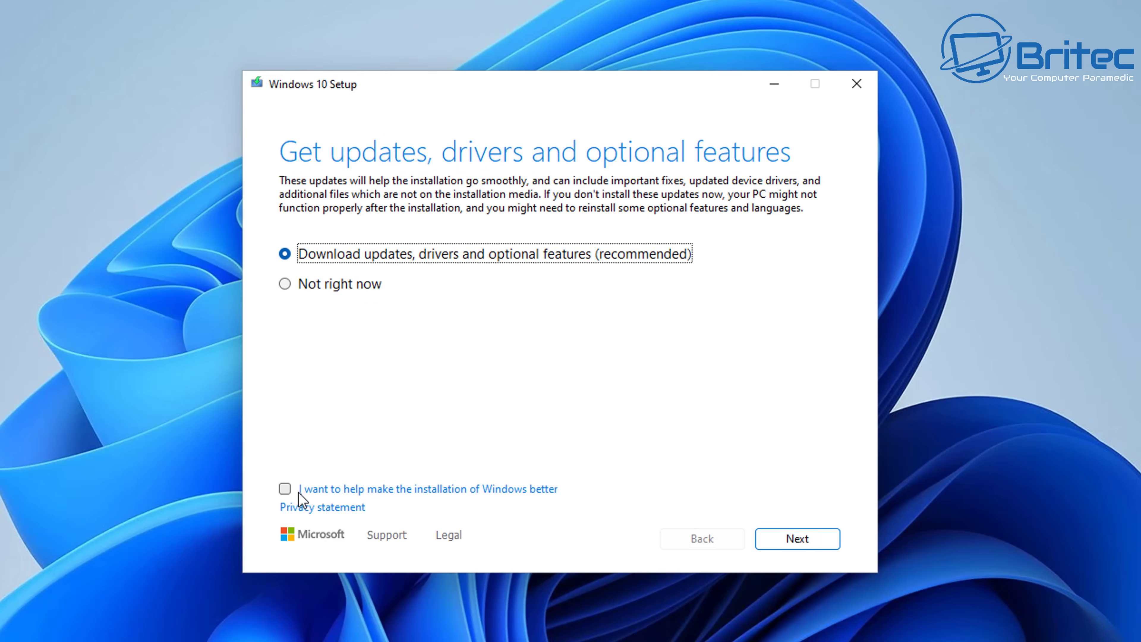
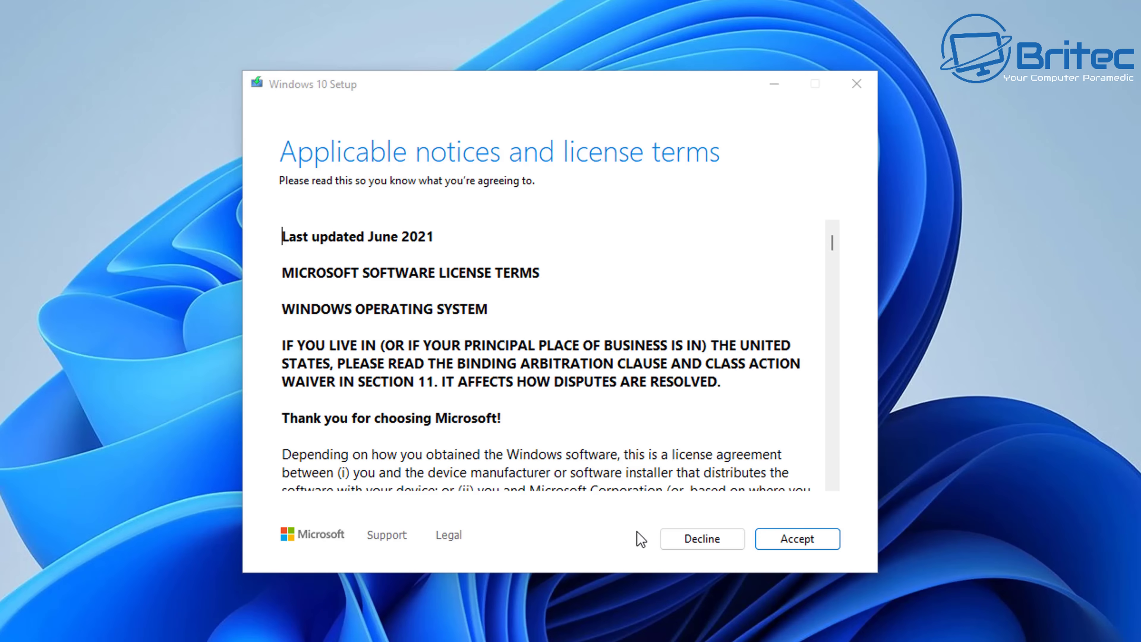
# Accept the license terms, confirm keeping nothing, and start the Windows 10 Pro installation.
pyautogui.click(798, 539)
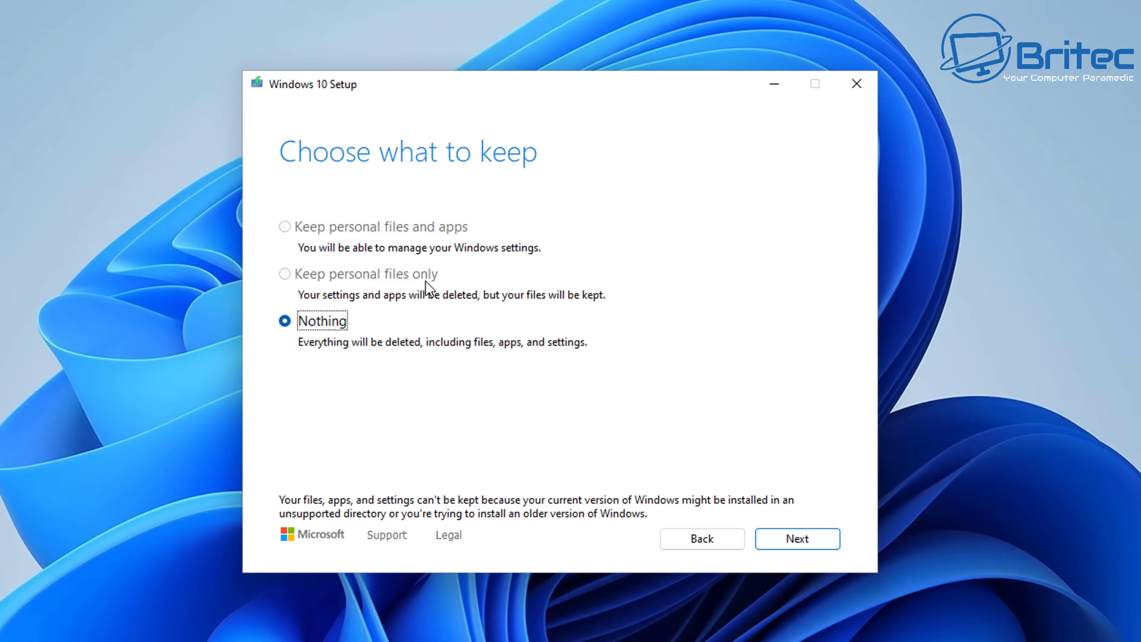
pyautogui.click(796, 539)
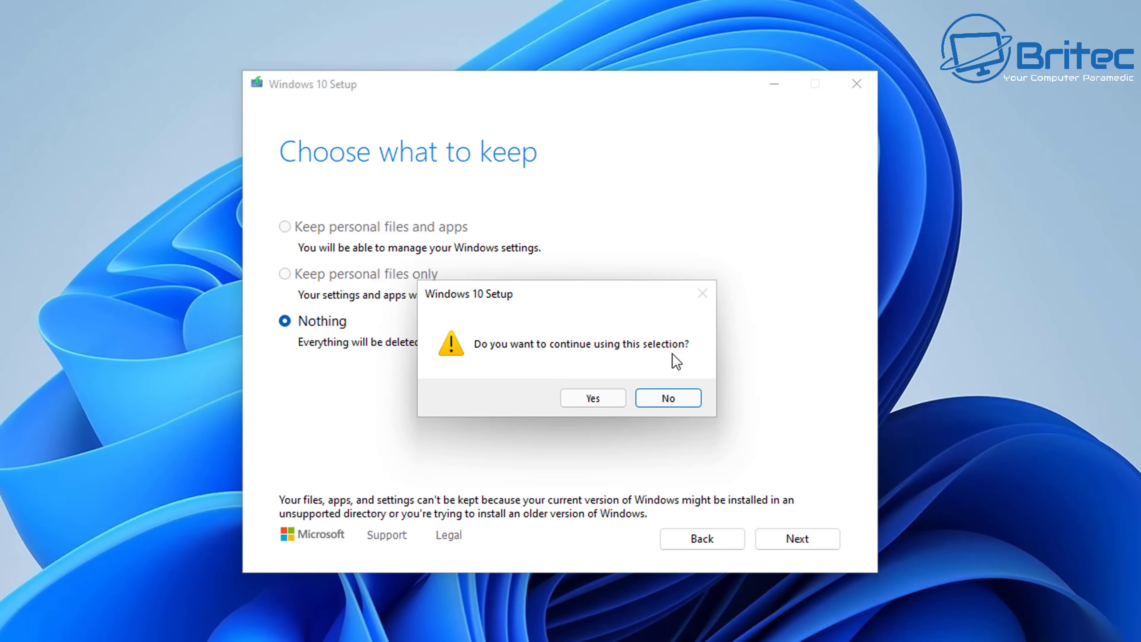
pyautogui.click(595, 398)
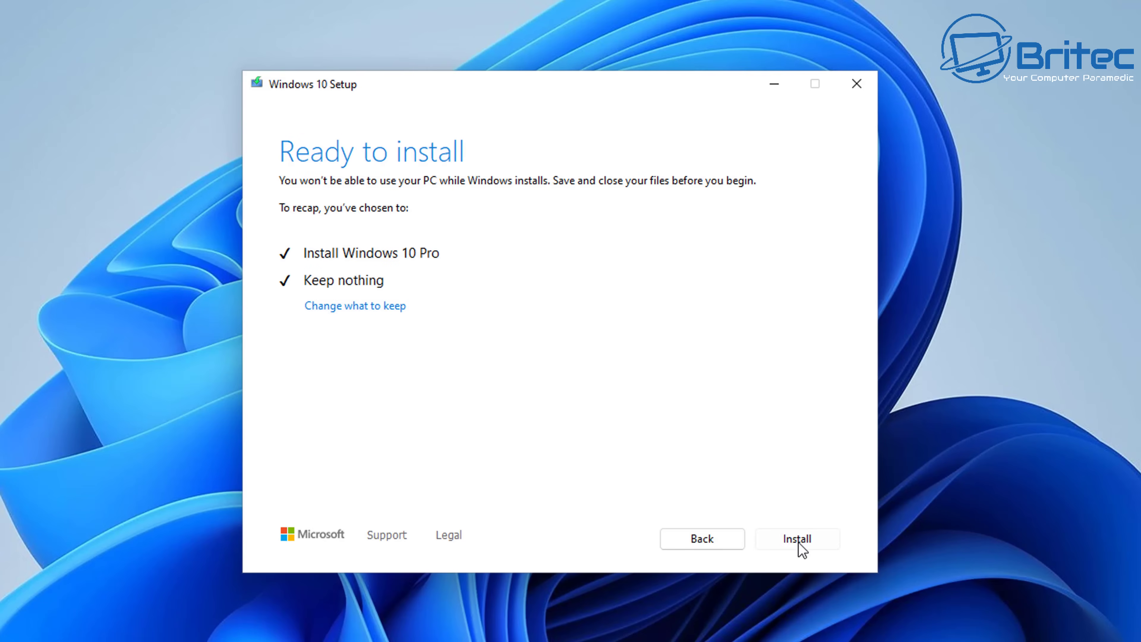
pyautogui.click(798, 539)
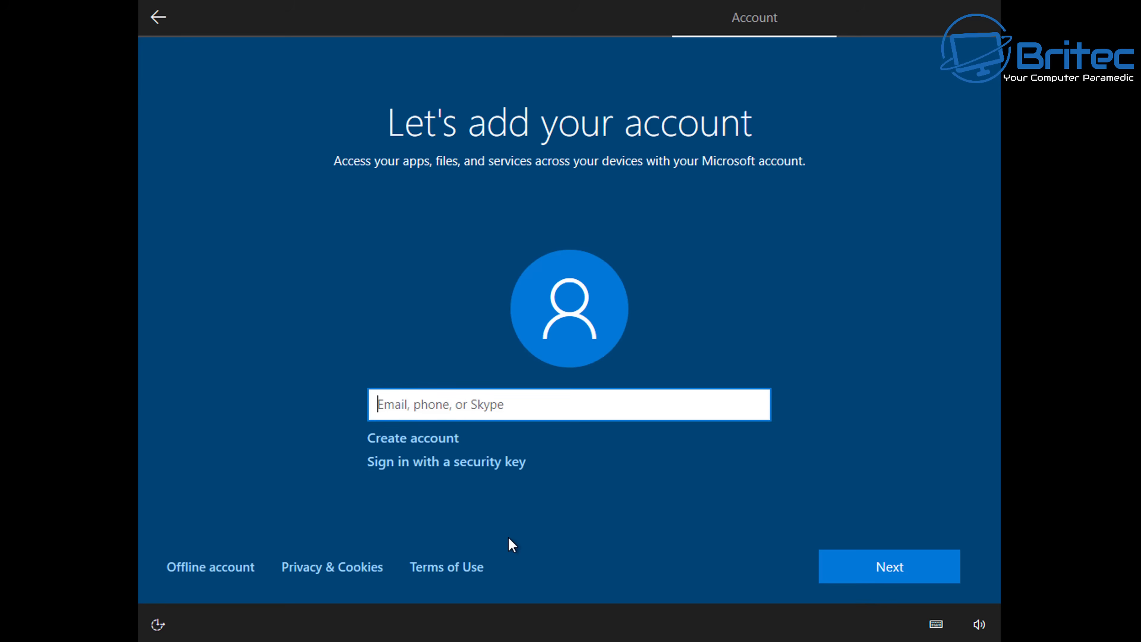
# Choose an offline account with the limited experience and create it with the name Britec.
pyautogui.click(222, 570)
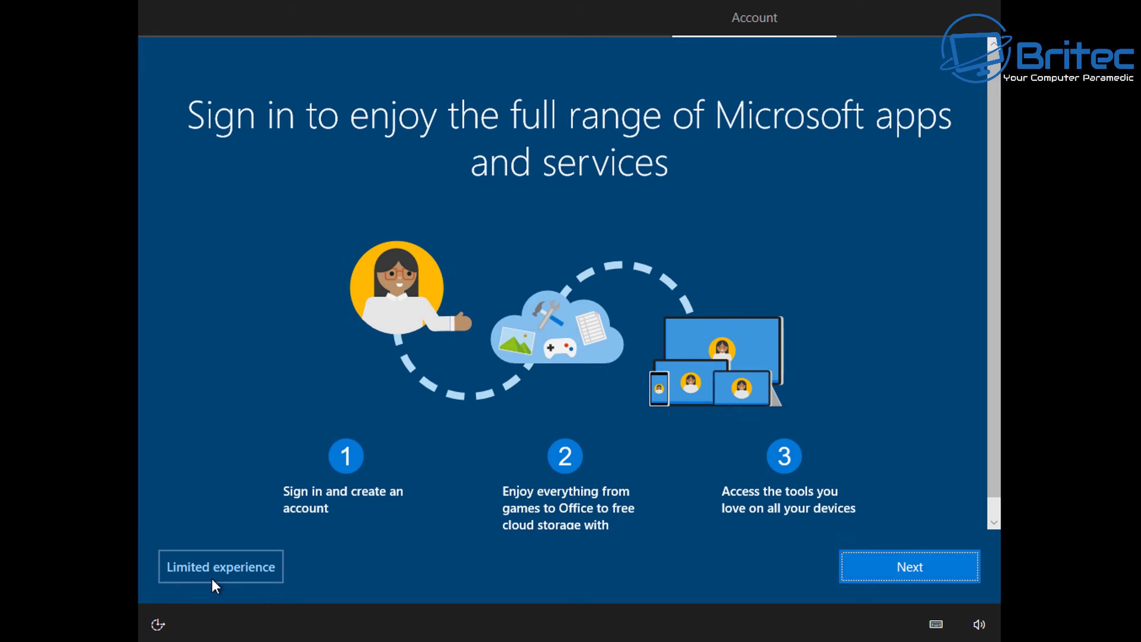
pyautogui.click(212, 579)
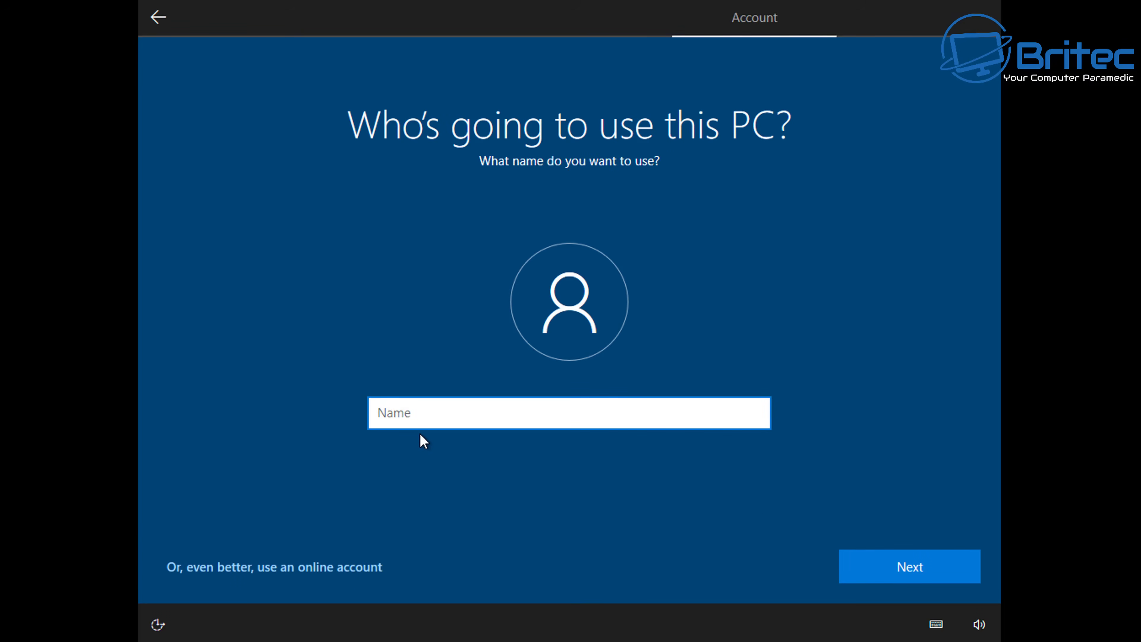
pyautogui.write('Britec')
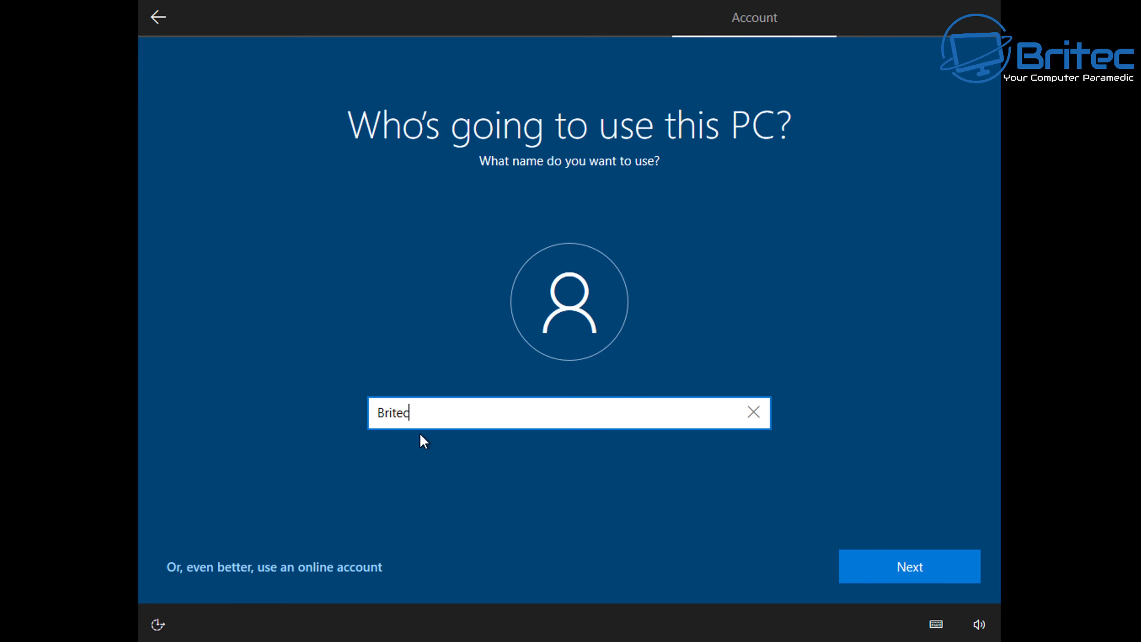
pyautogui.click(915, 567)
pyautogui.click(917, 580)
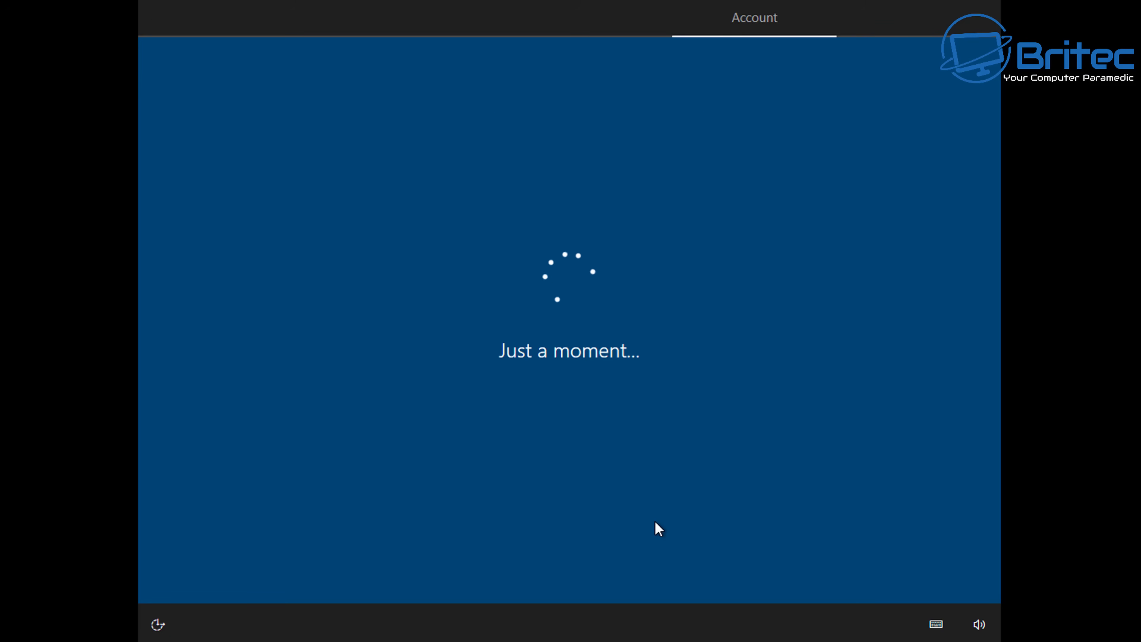
# Turn off find my device, inking and typing, advertising ID, location and tailored experiences, limit diagnostic data to required, and accept the privacy settings.
pyautogui.click(582, 295)
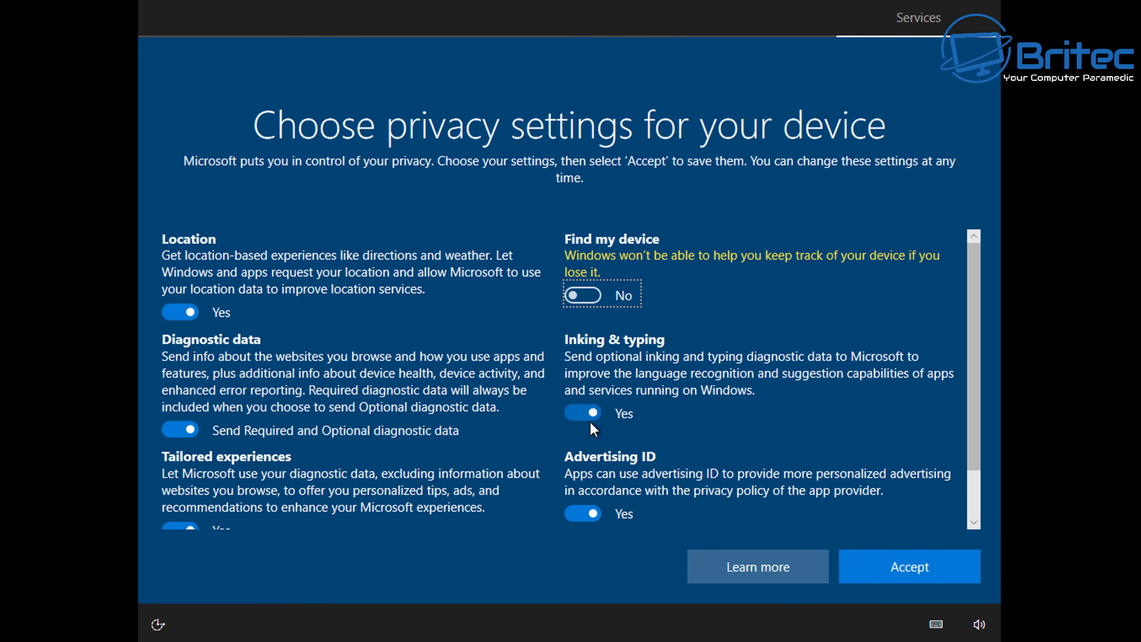
pyautogui.click(586, 413)
pyautogui.click(584, 513)
pyautogui.click(185, 311)
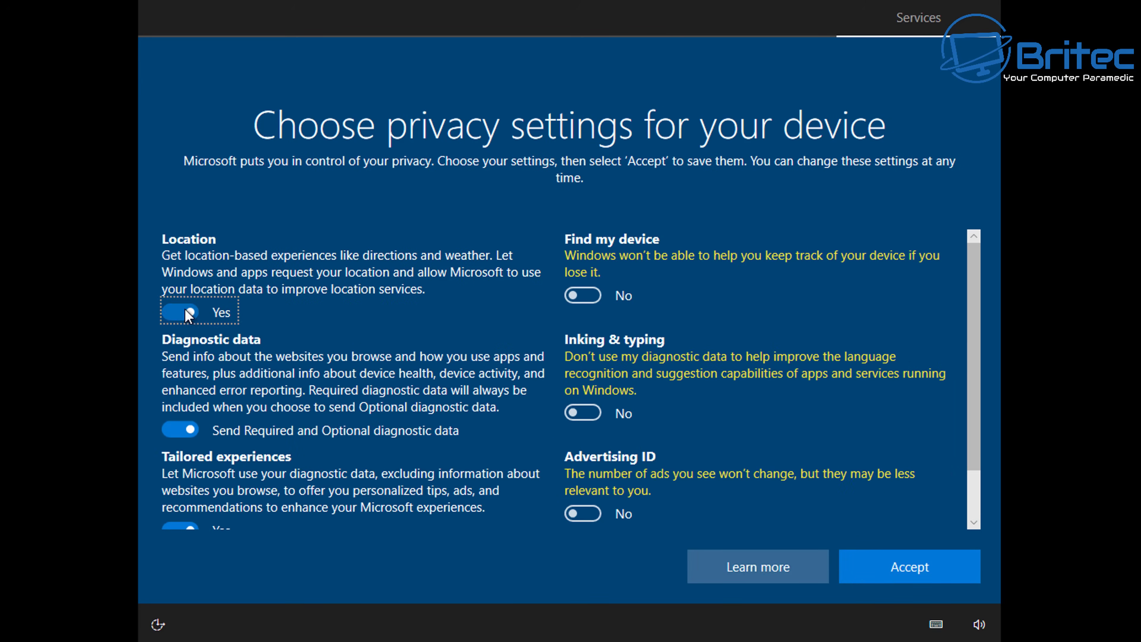
pyautogui.click(178, 414)
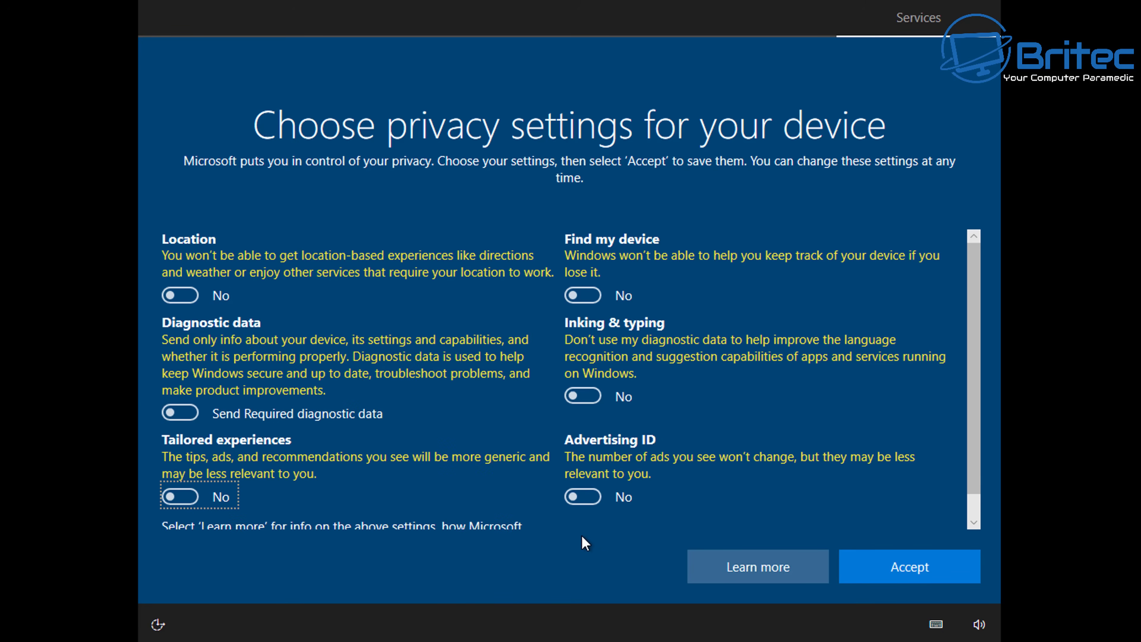
pyautogui.click(893, 580)
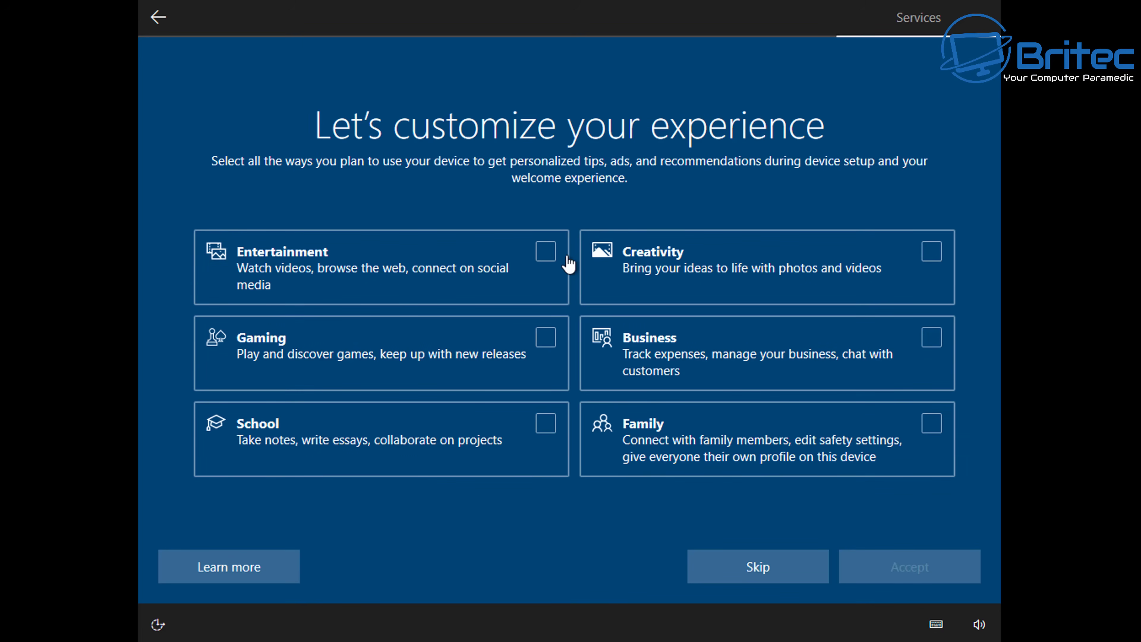
# Skip customizing the experience and decline Cortana for now.
pyautogui.click(755, 569)
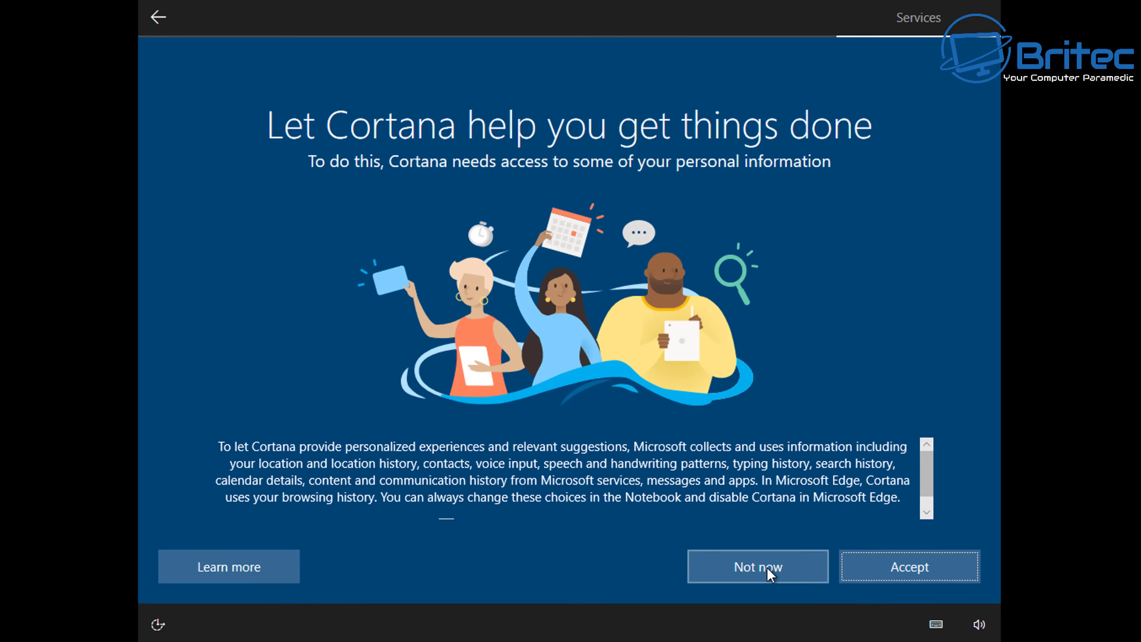
pyautogui.click(767, 567)
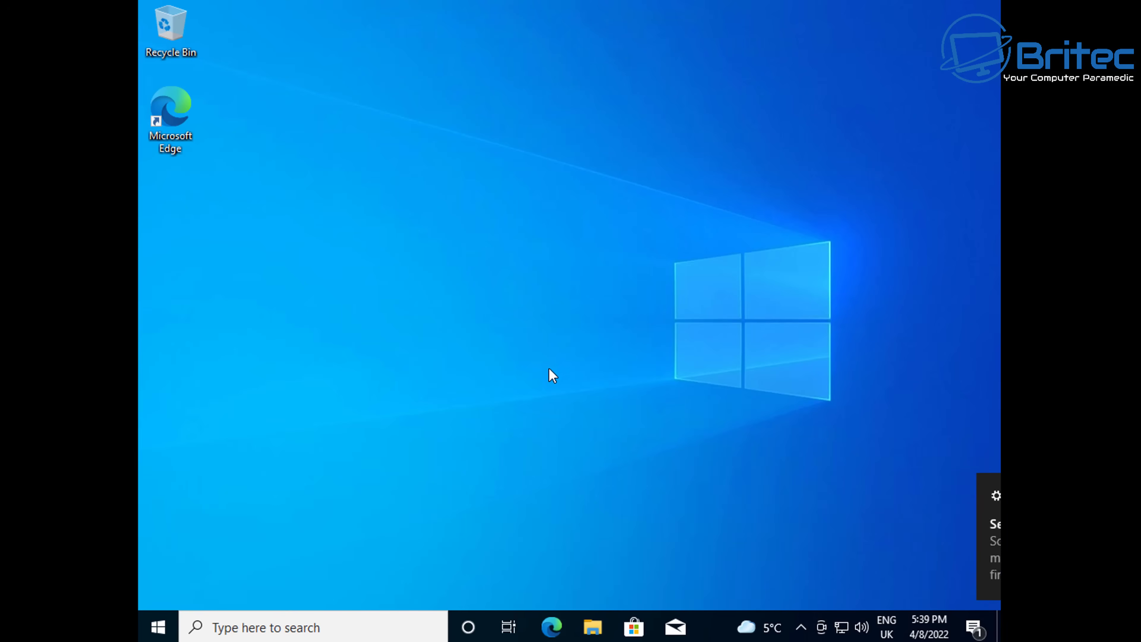
# Set the display resolution to 1920 × 1080 and keep the changes.
pyautogui.rightClick(558, 342)
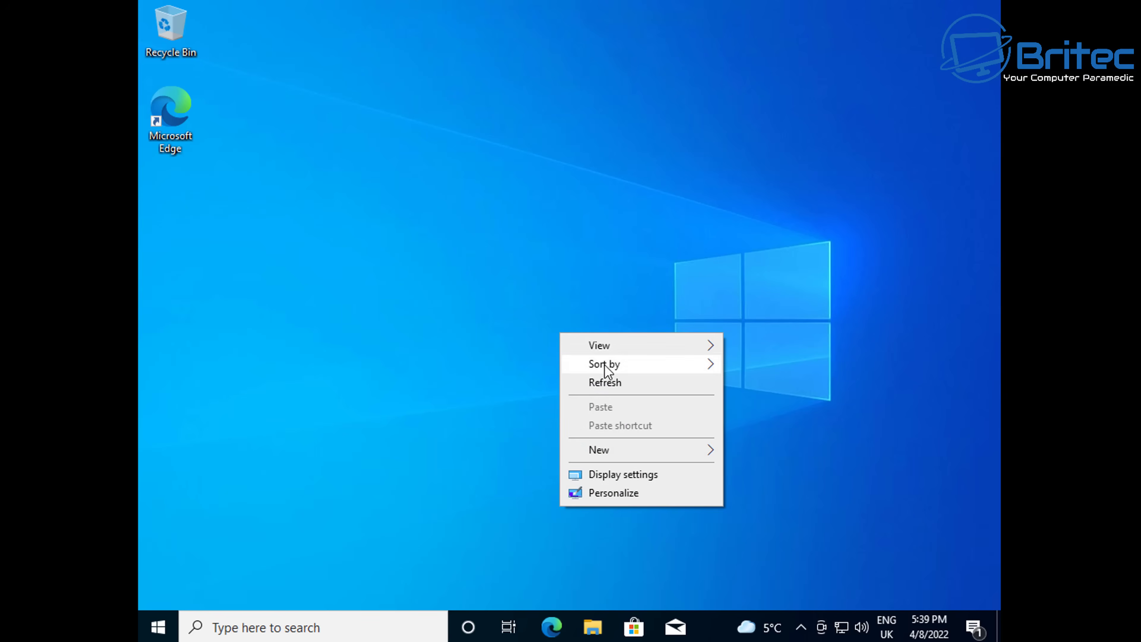
pyautogui.click(618, 472)
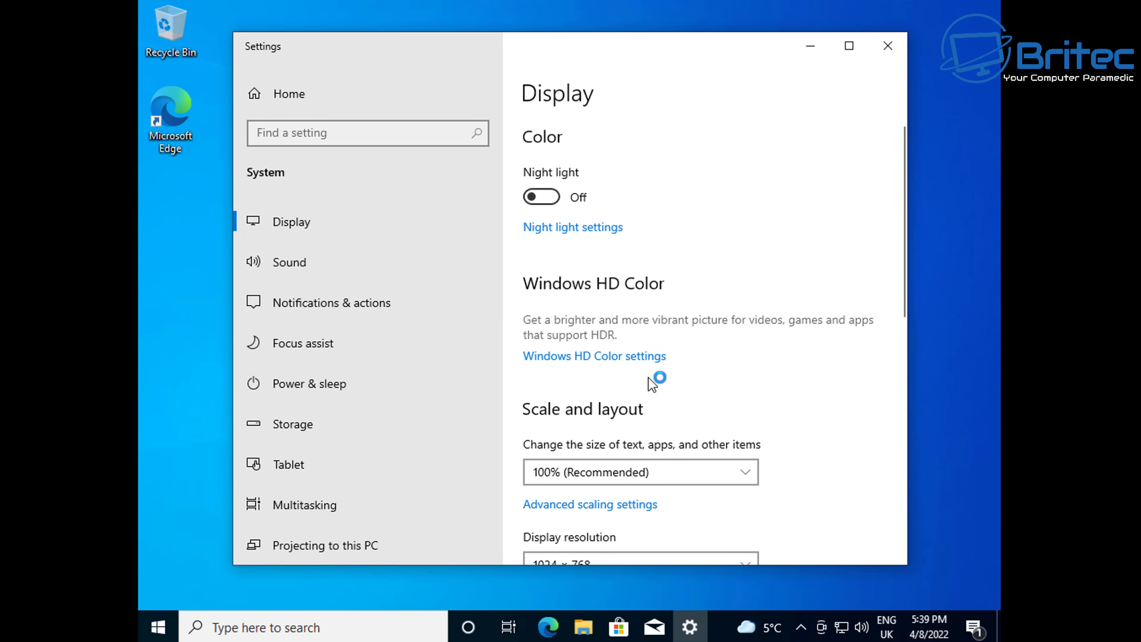
pyautogui.scroll(-3, 649, 377)
pyautogui.click(643, 400)
pyautogui.scroll(1, 649, 315)
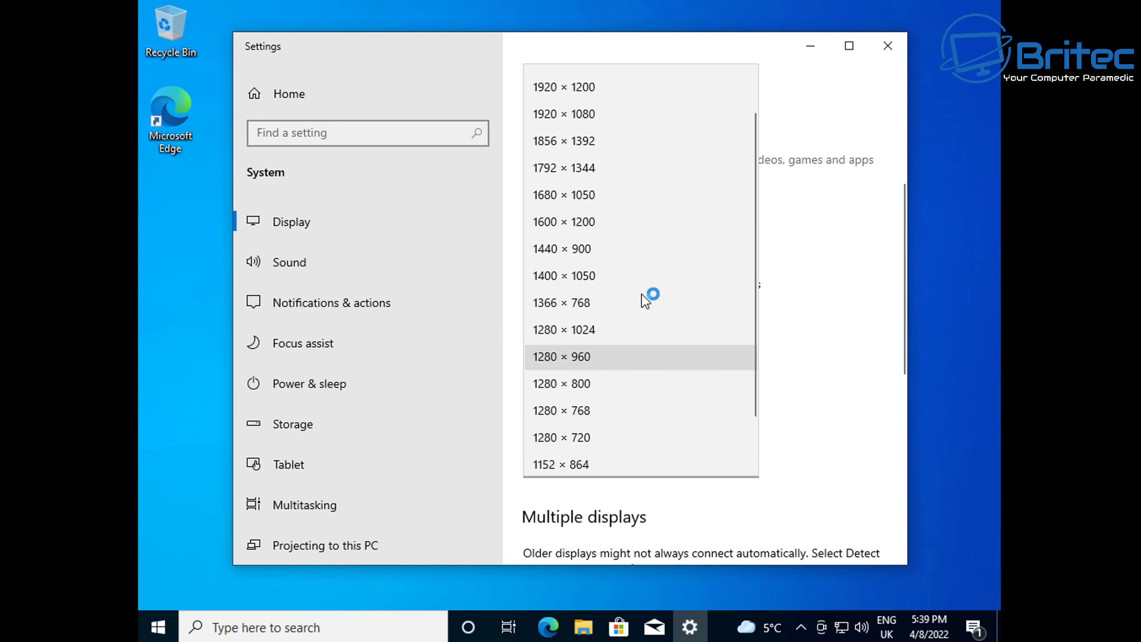
pyautogui.click(618, 113)
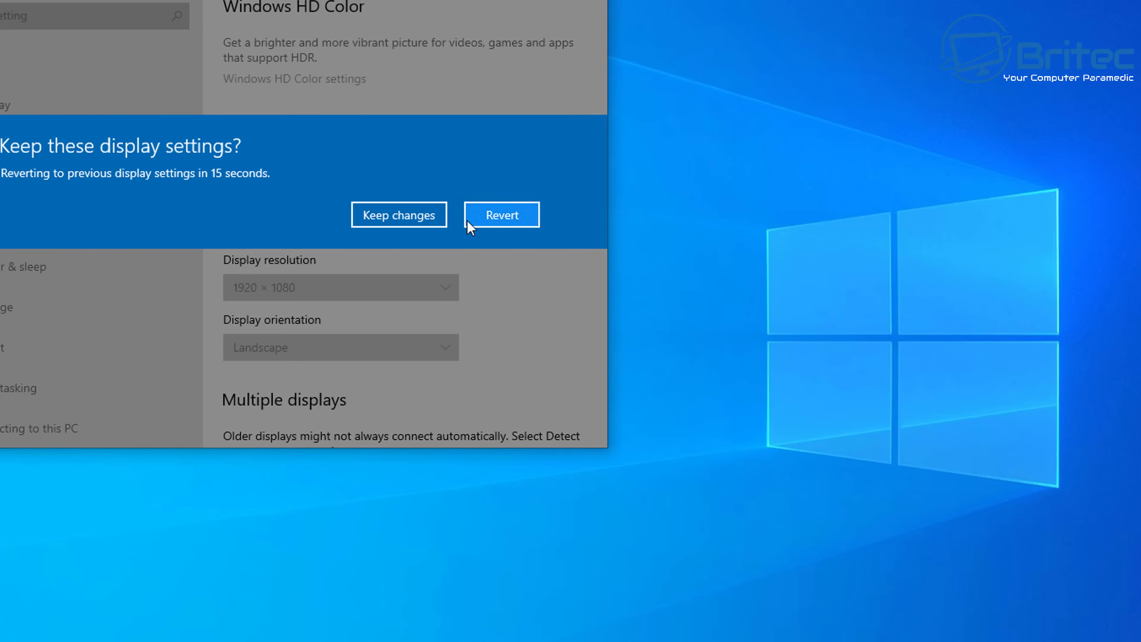
pyautogui.click(407, 216)
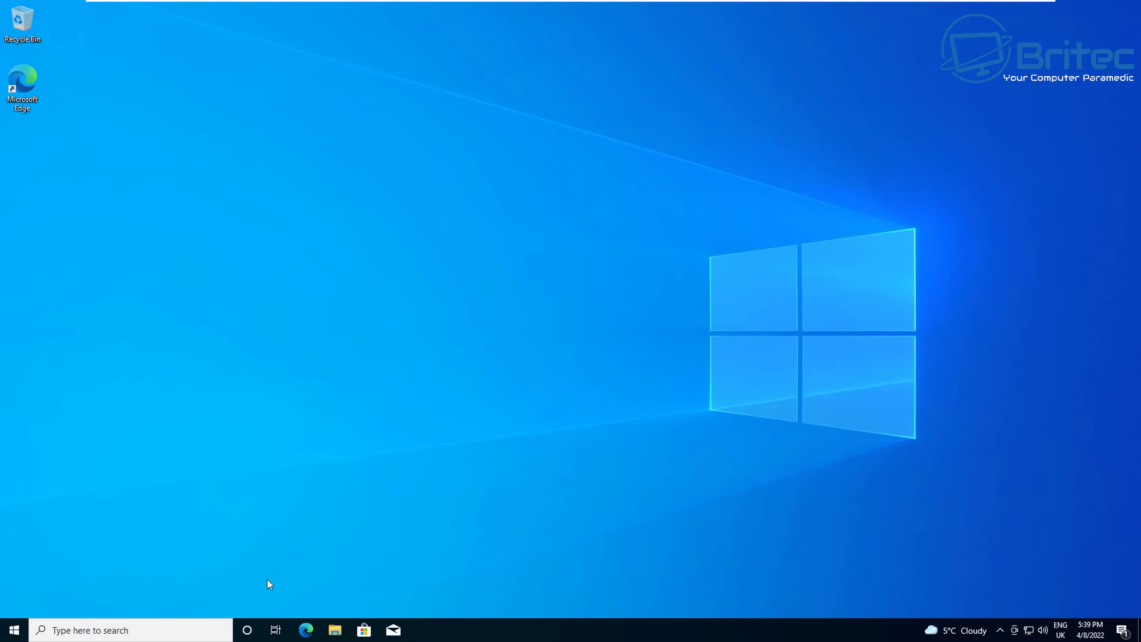
# Check the Windows Update and Activation pages under Update & Security in a maximised Settings window, and close Settings.
pyautogui.click(14, 630)
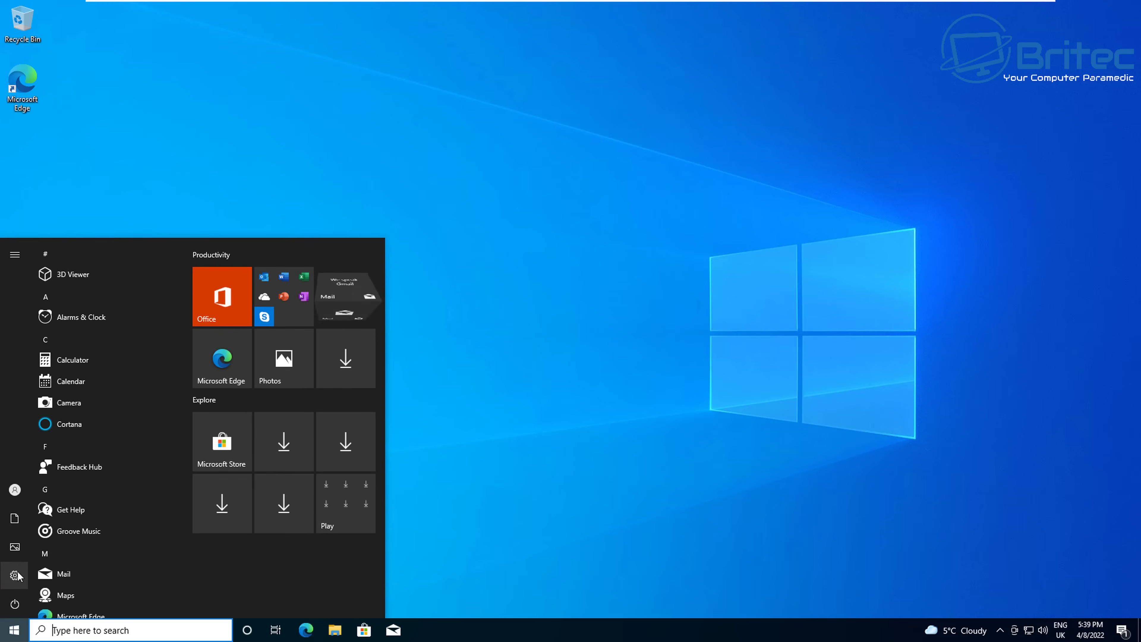
pyautogui.click(15, 575)
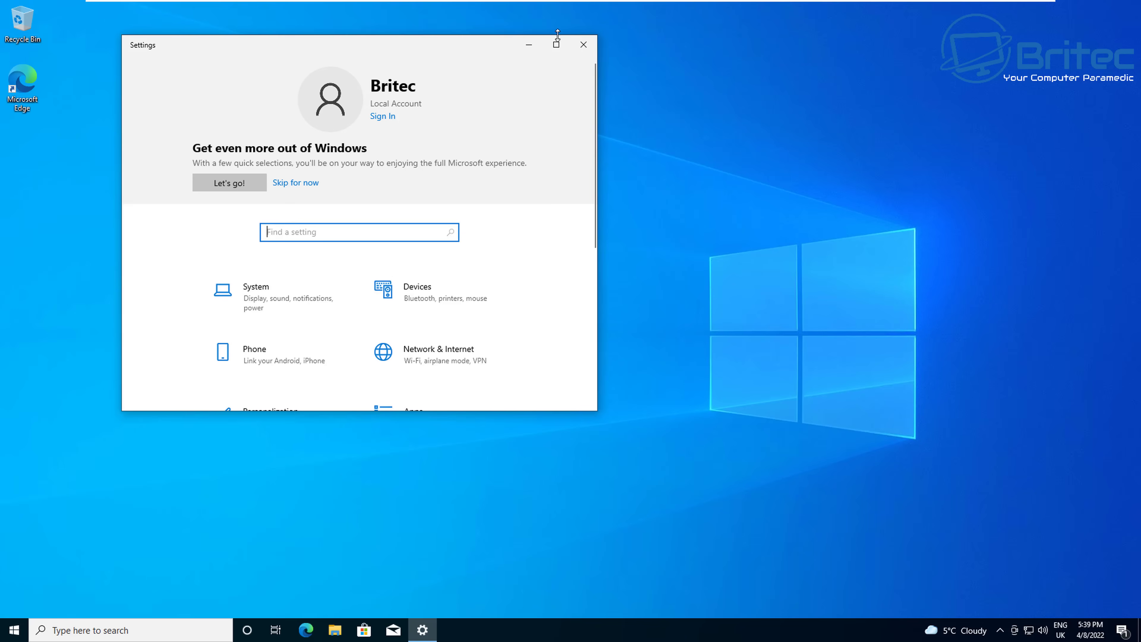
pyautogui.click(557, 42)
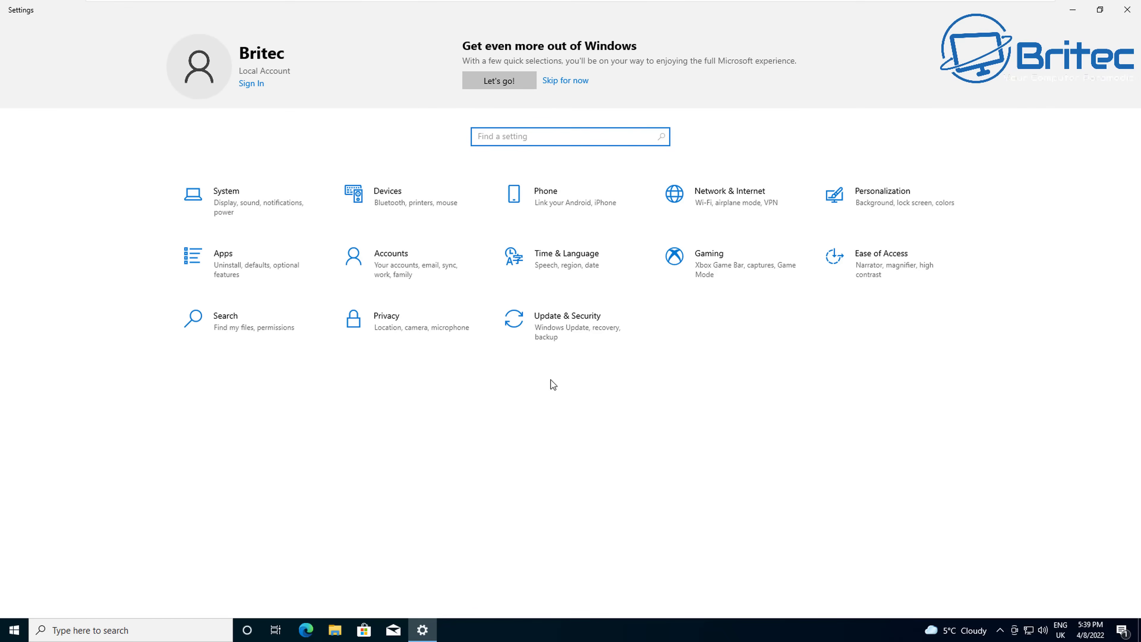
pyautogui.click(556, 327)
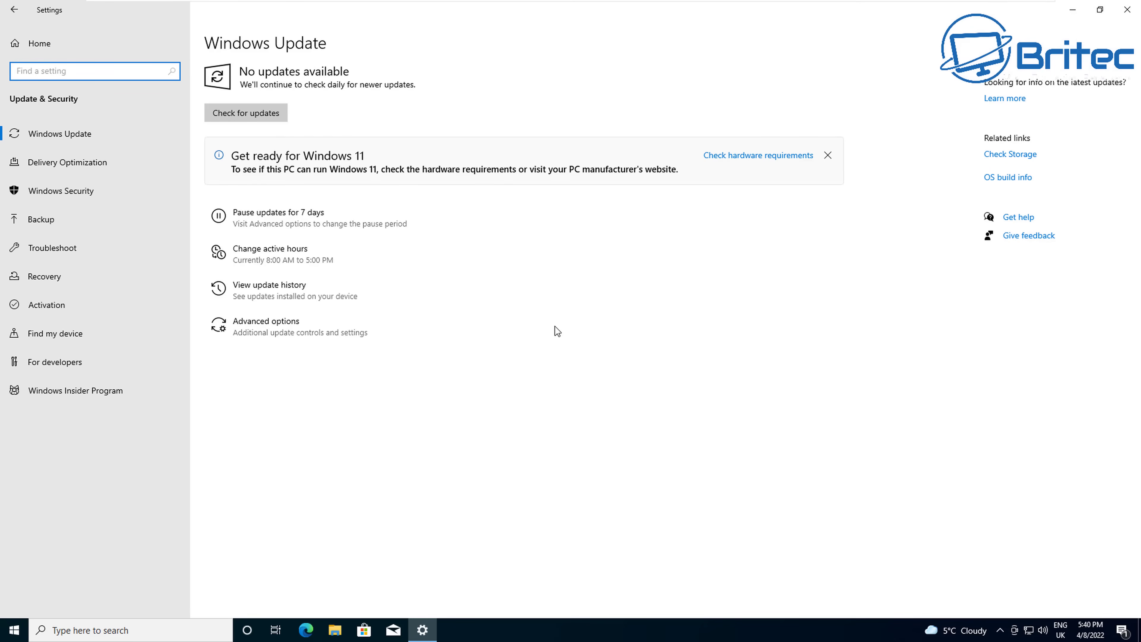
pyautogui.click(494, 329)
pyautogui.click(74, 314)
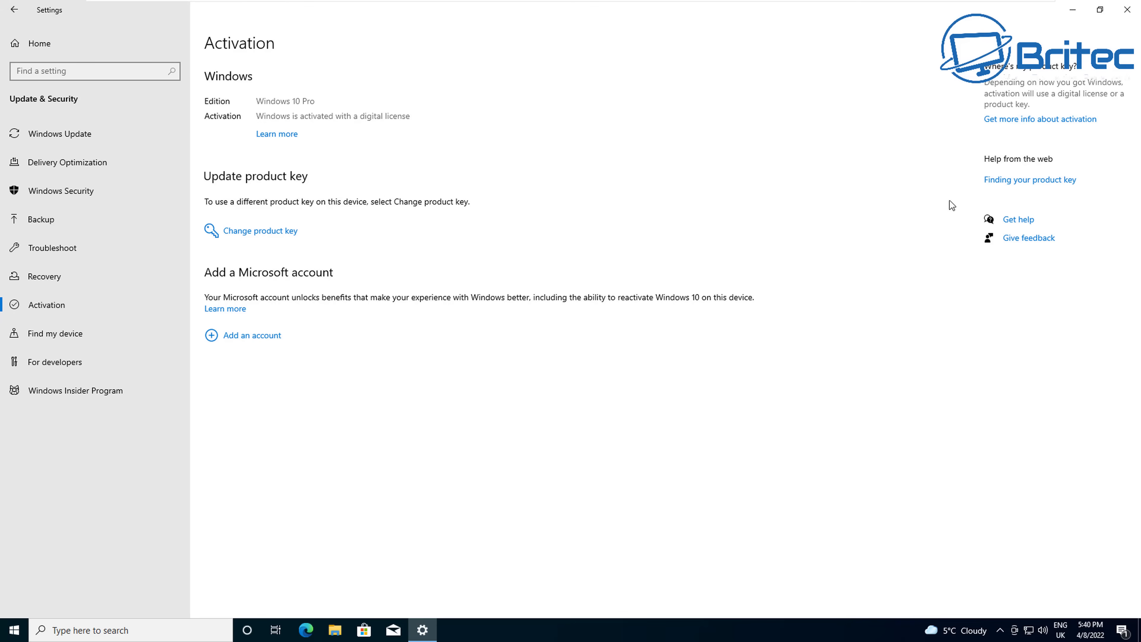
pyautogui.click(1131, 13)
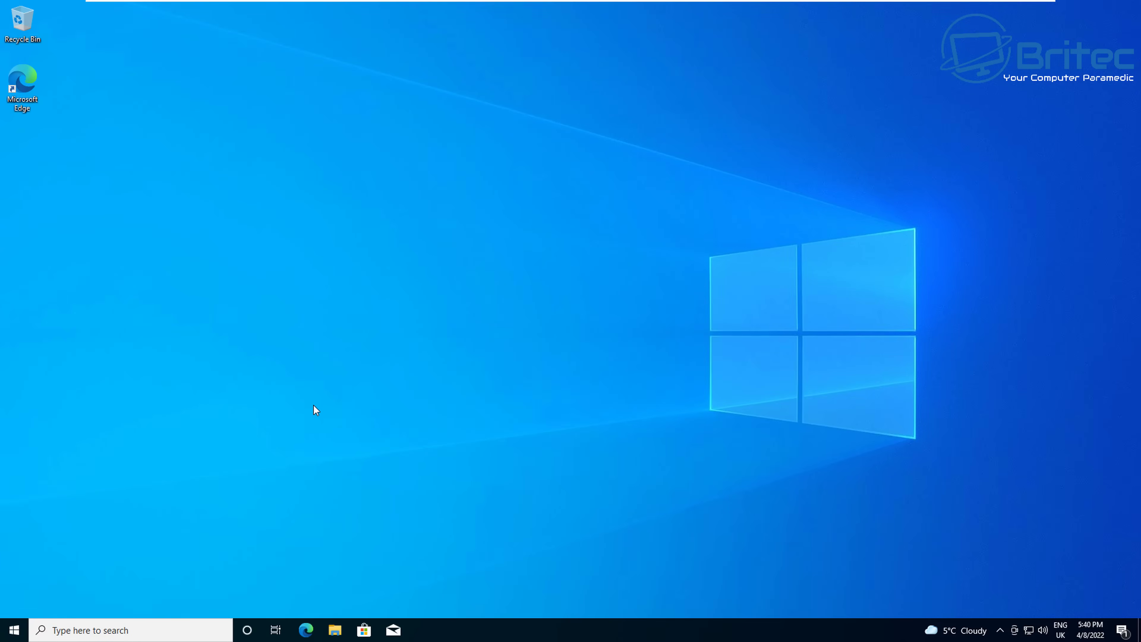